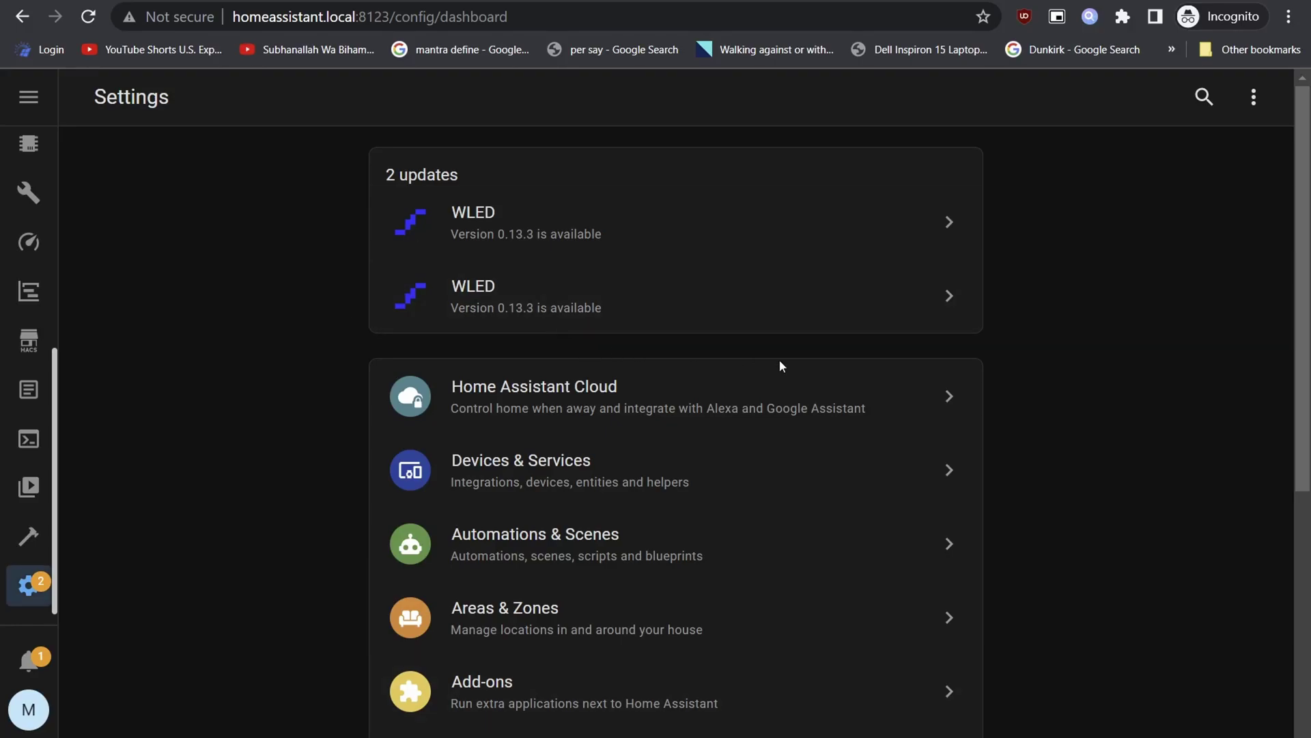
Glance at the Bedroom WLED update, then reopen Aquarium Light Firmware details (0.13.2 installed, 0.13.3 latest)
left_click_drag(747, 299, 731, 271)
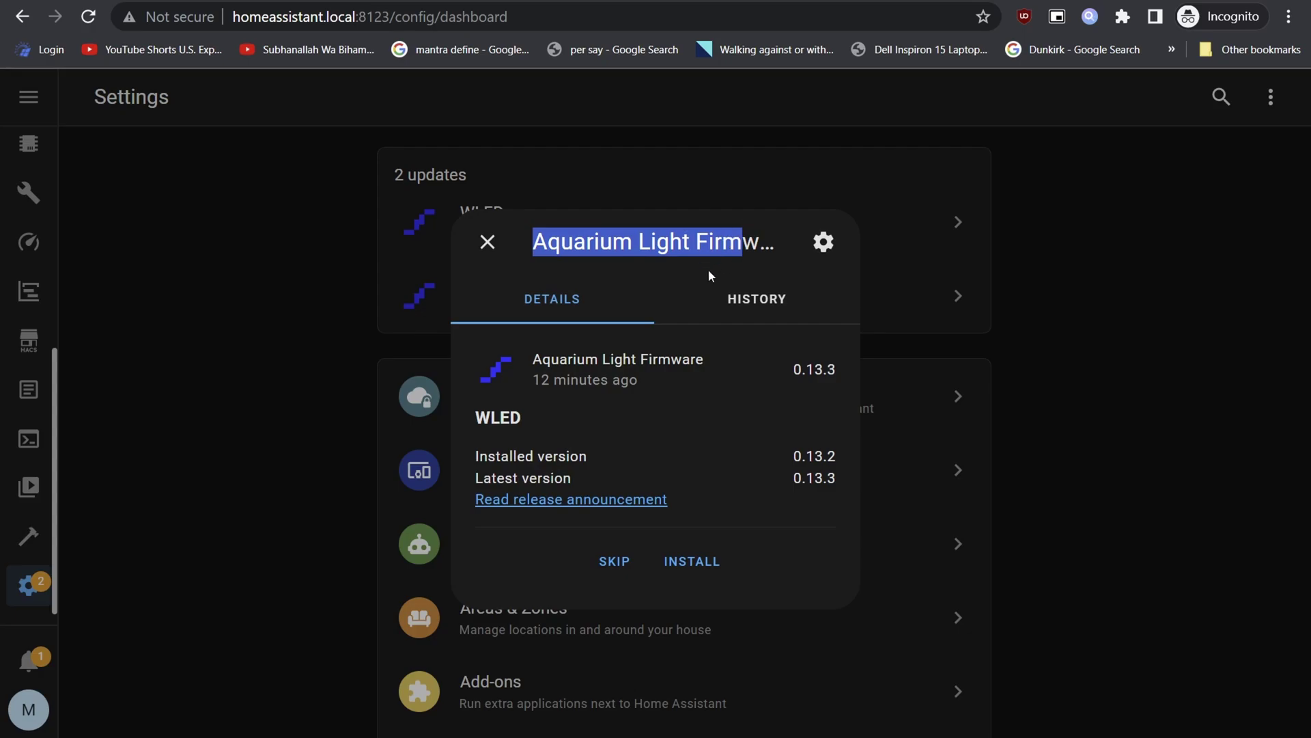
key("Escape")
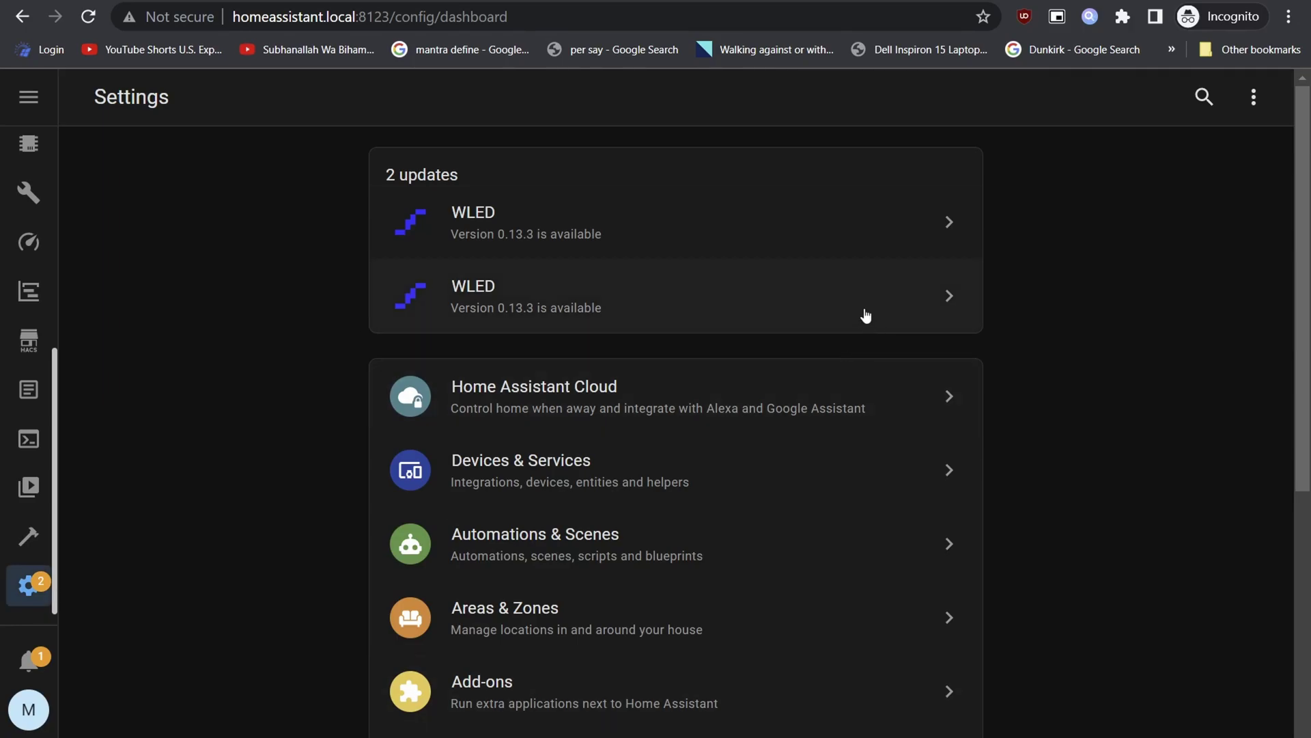
left_click(948, 222)
key("Escape")
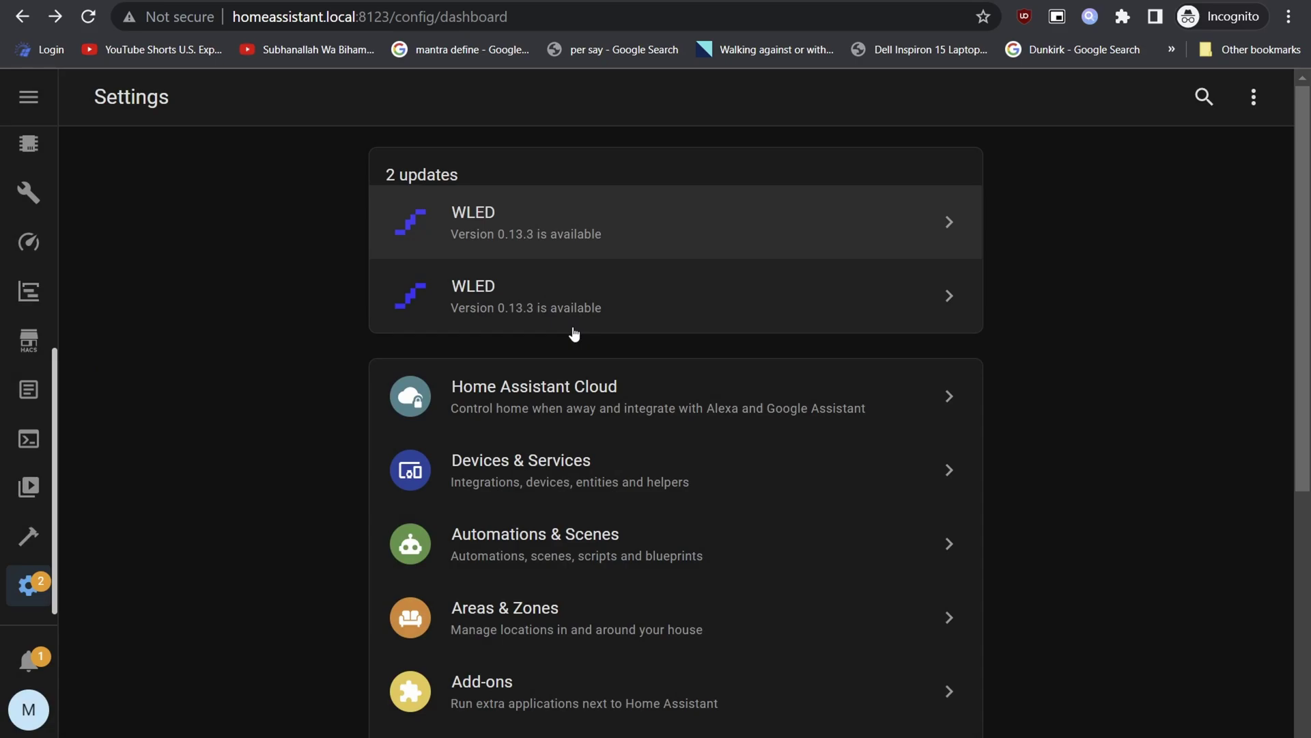
left_click(574, 331)
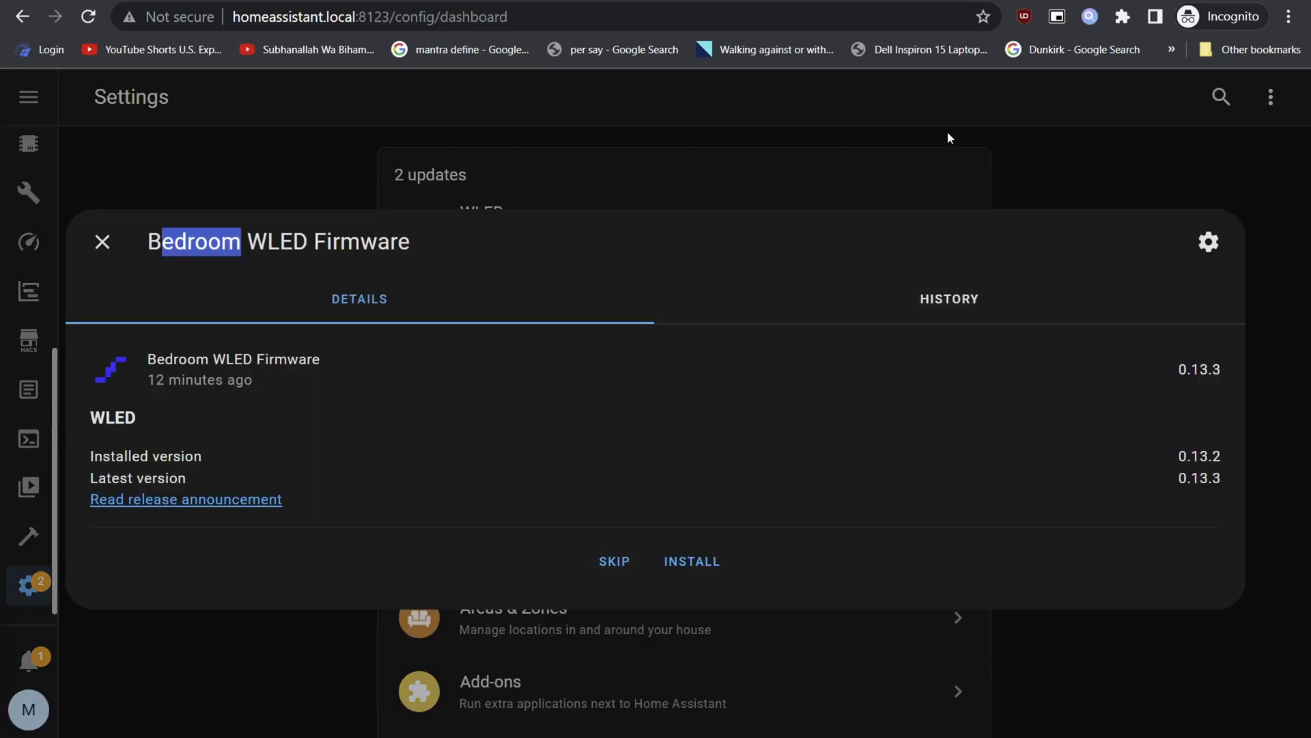
left_click(102, 241)
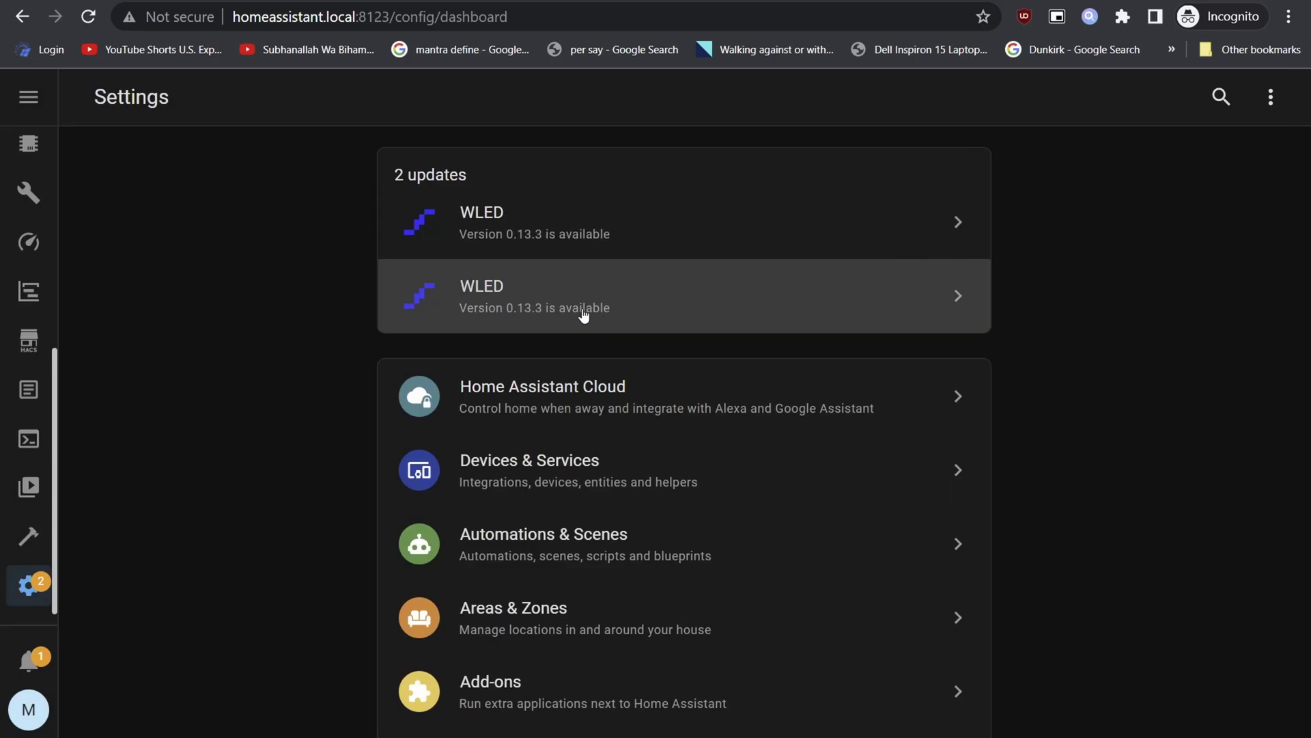
left_click(583, 313)
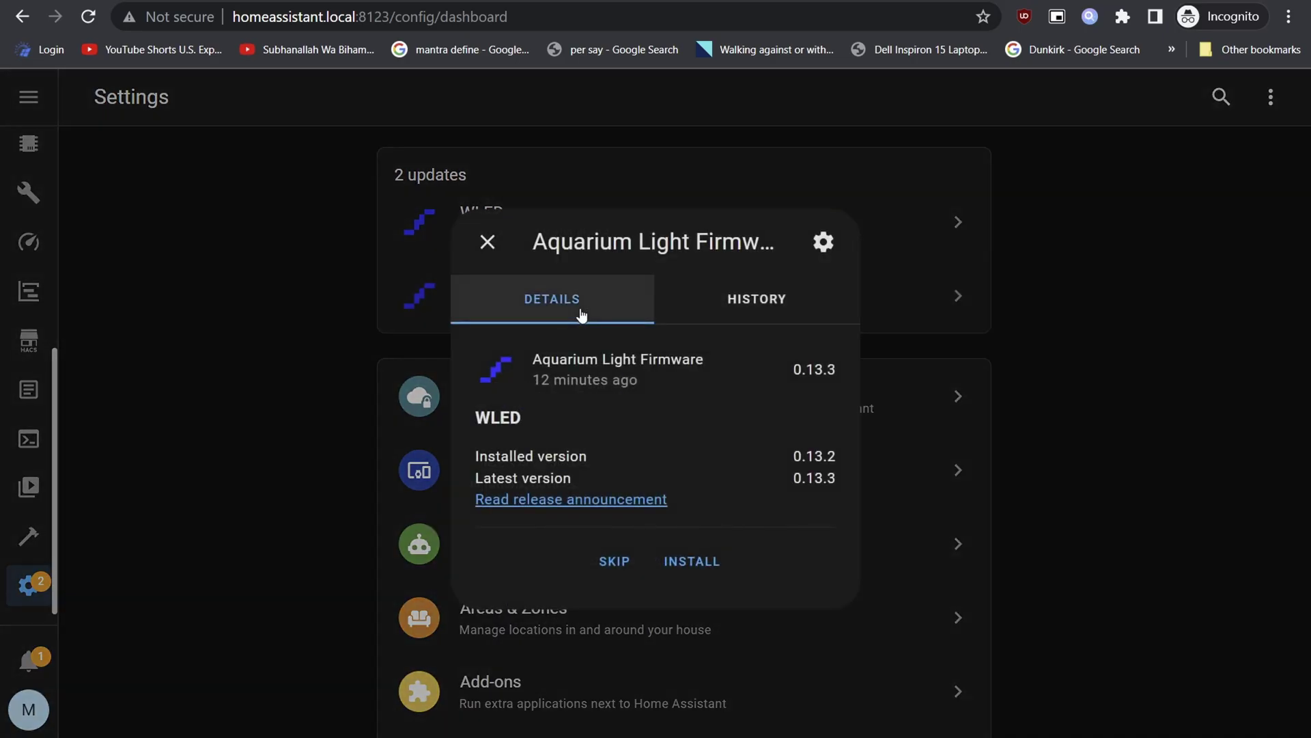
double_click(535, 241)
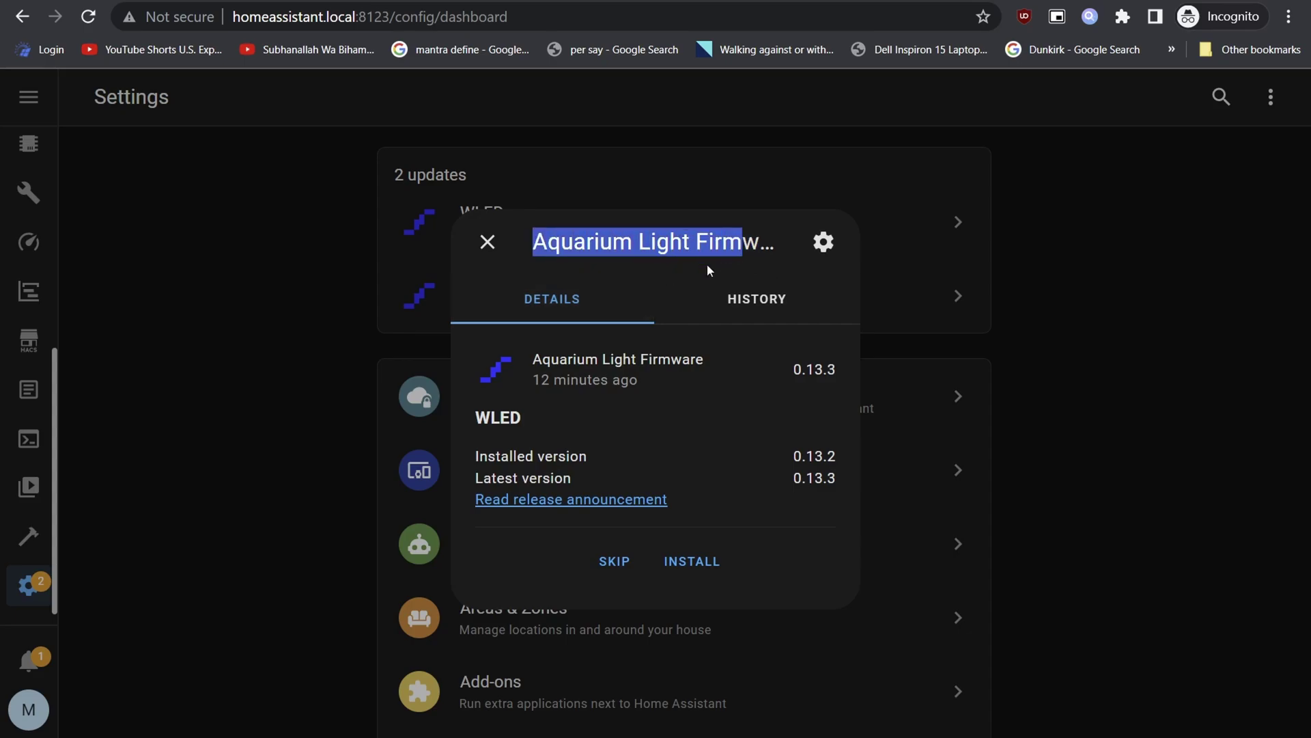
Open the WLED 0.13.3 release announcement and read its boot-fix and LPD6803 highlights
left_click(571, 499)
left_click_drag(144, 375, 288, 396)
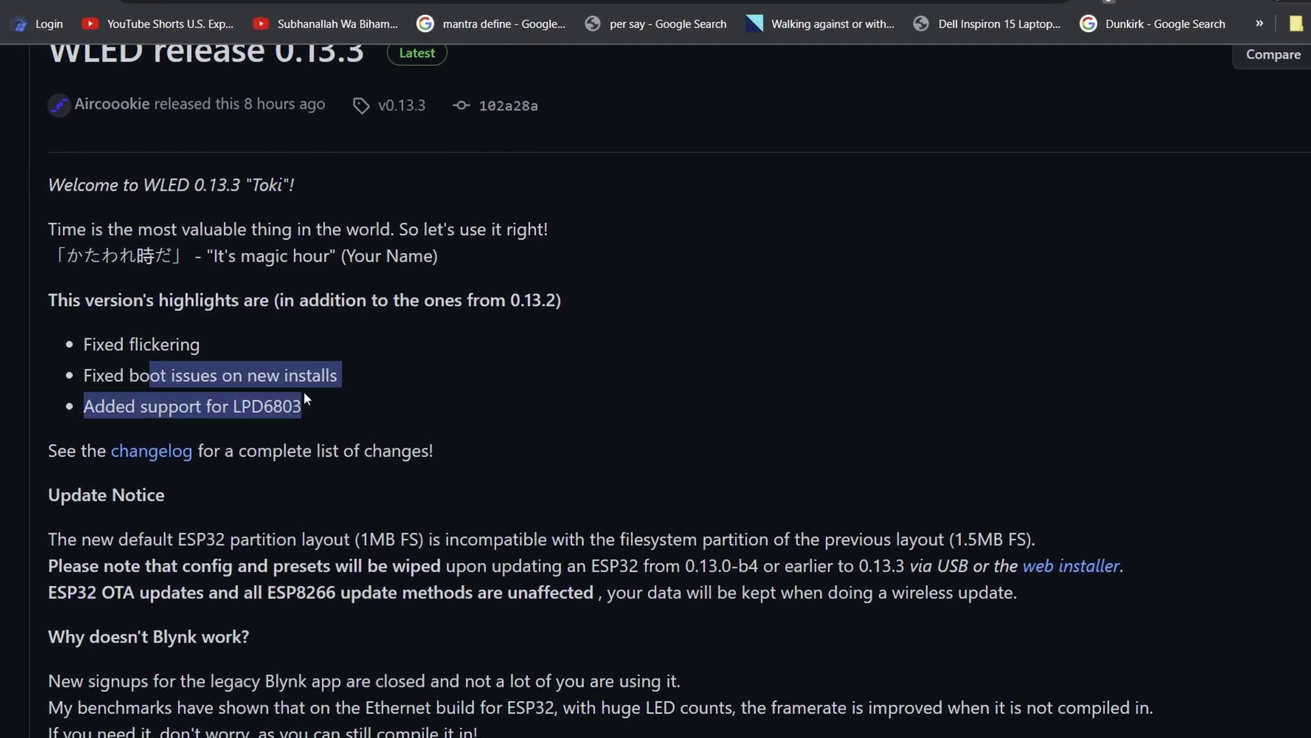
left_click(278, 393)
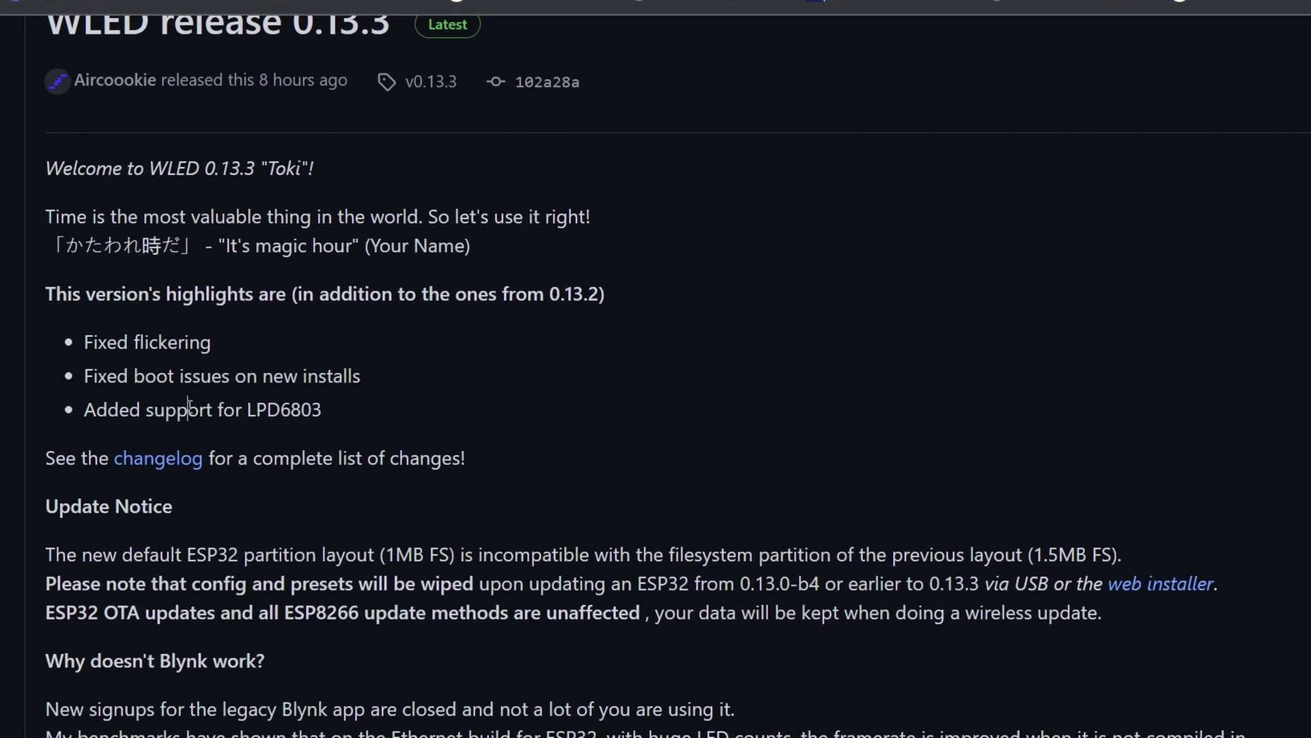
Select the chip name LPD6803 in the release notes and search the web for it
left_click_drag(184, 407, 306, 412)
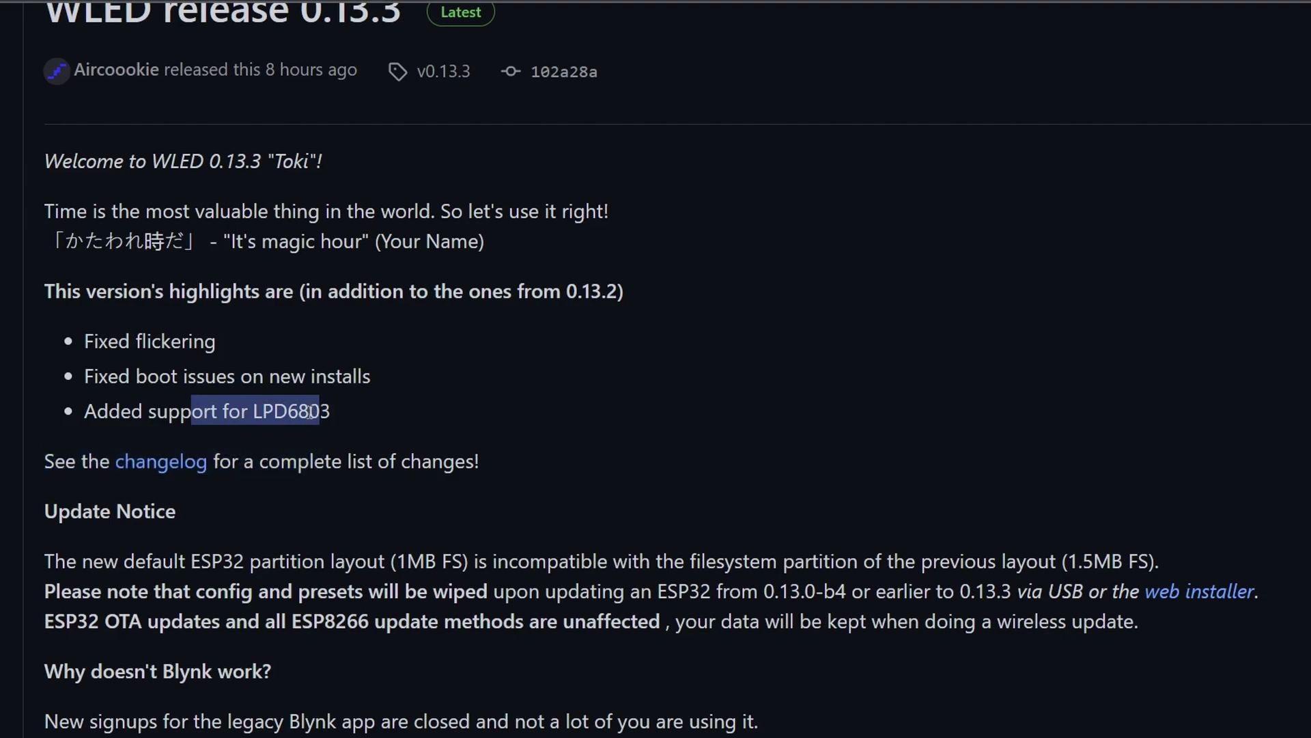
left_click(293, 412)
double_click(272, 411)
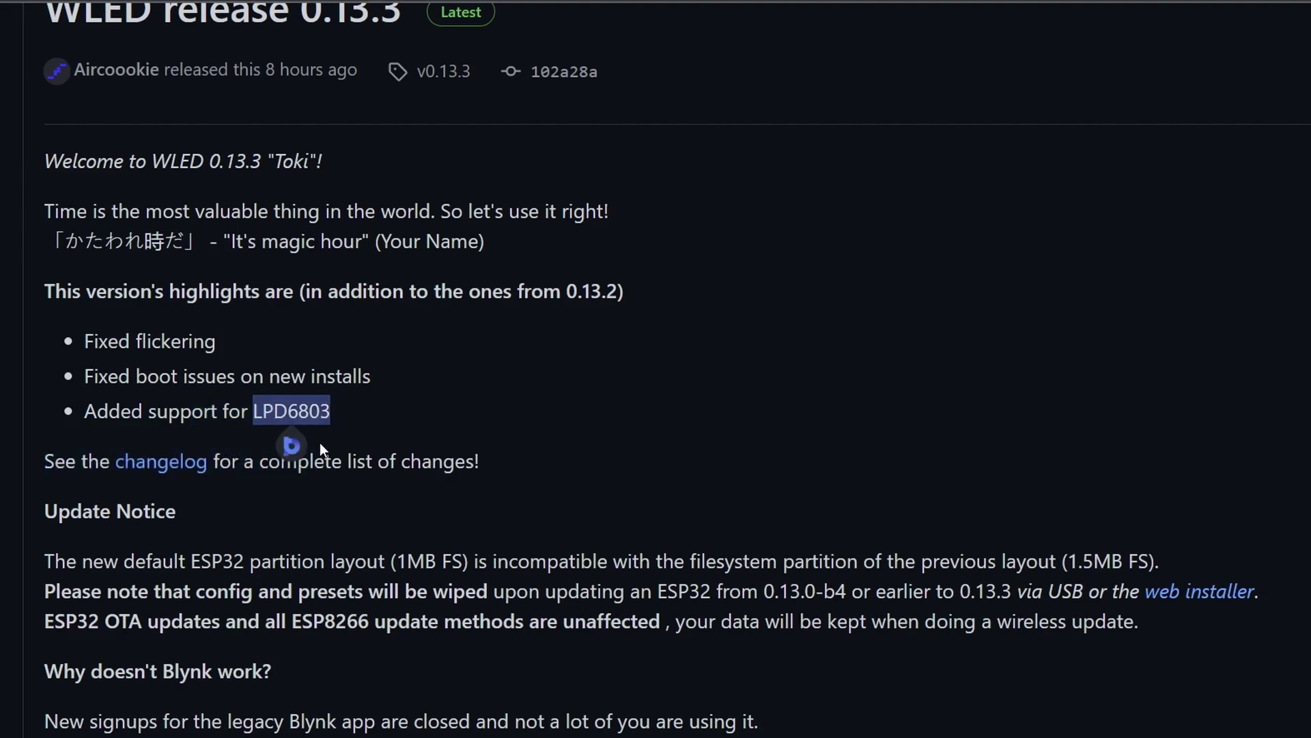
left_click(292, 446)
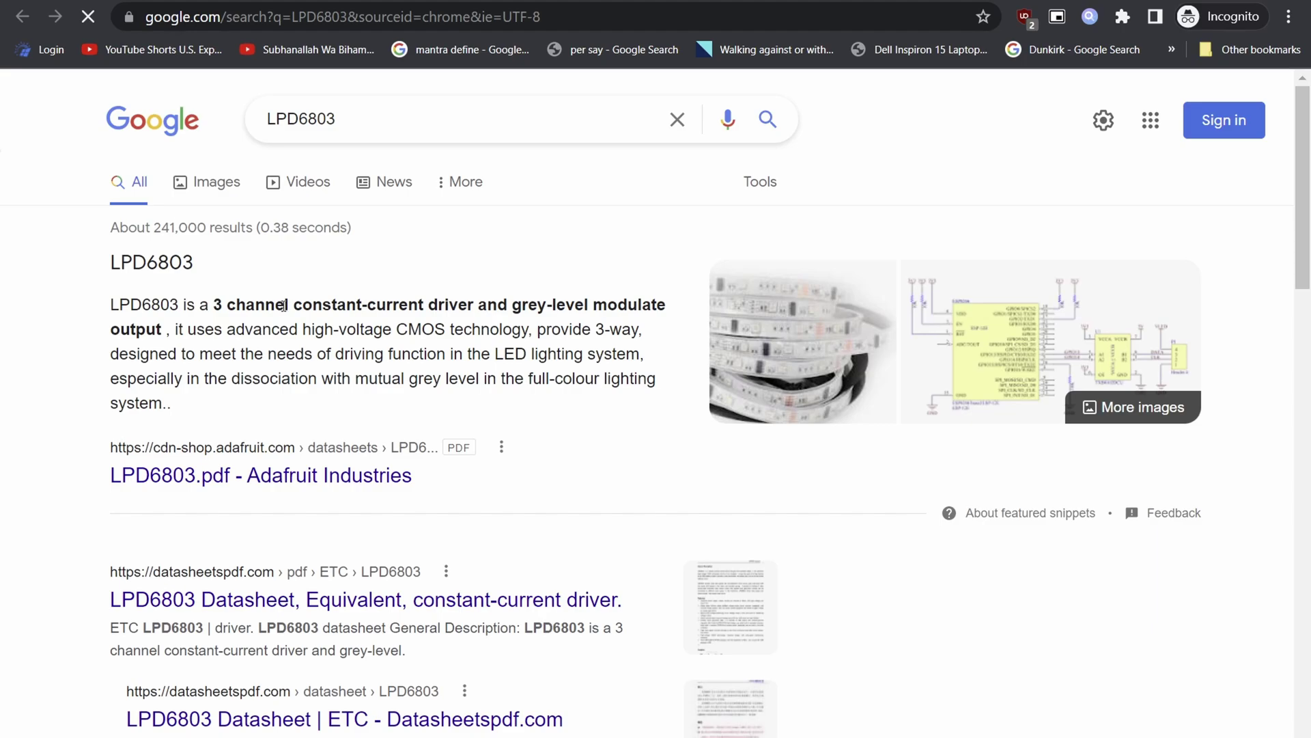
Open the superlightingled.com LPD6803 LED Rope Light result and scroll through its products
left_click_drag(283, 305, 439, 337)
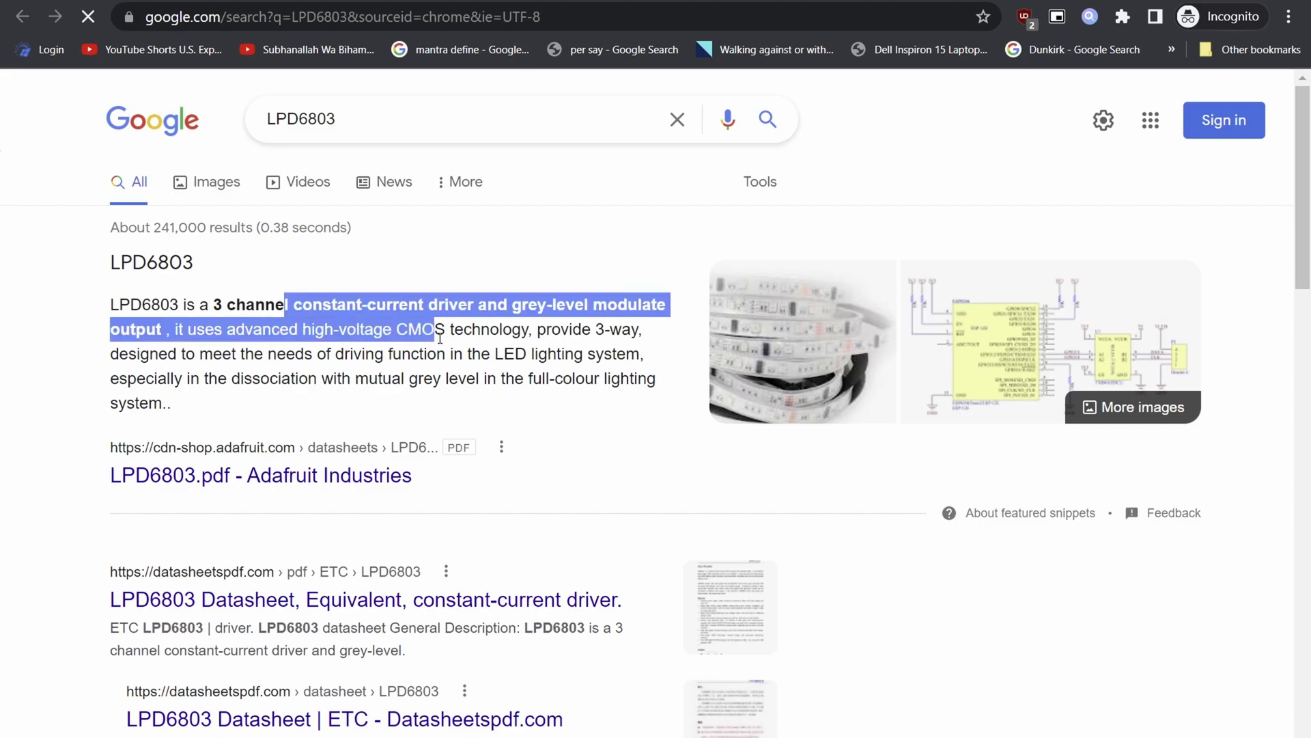
left_click(454, 297)
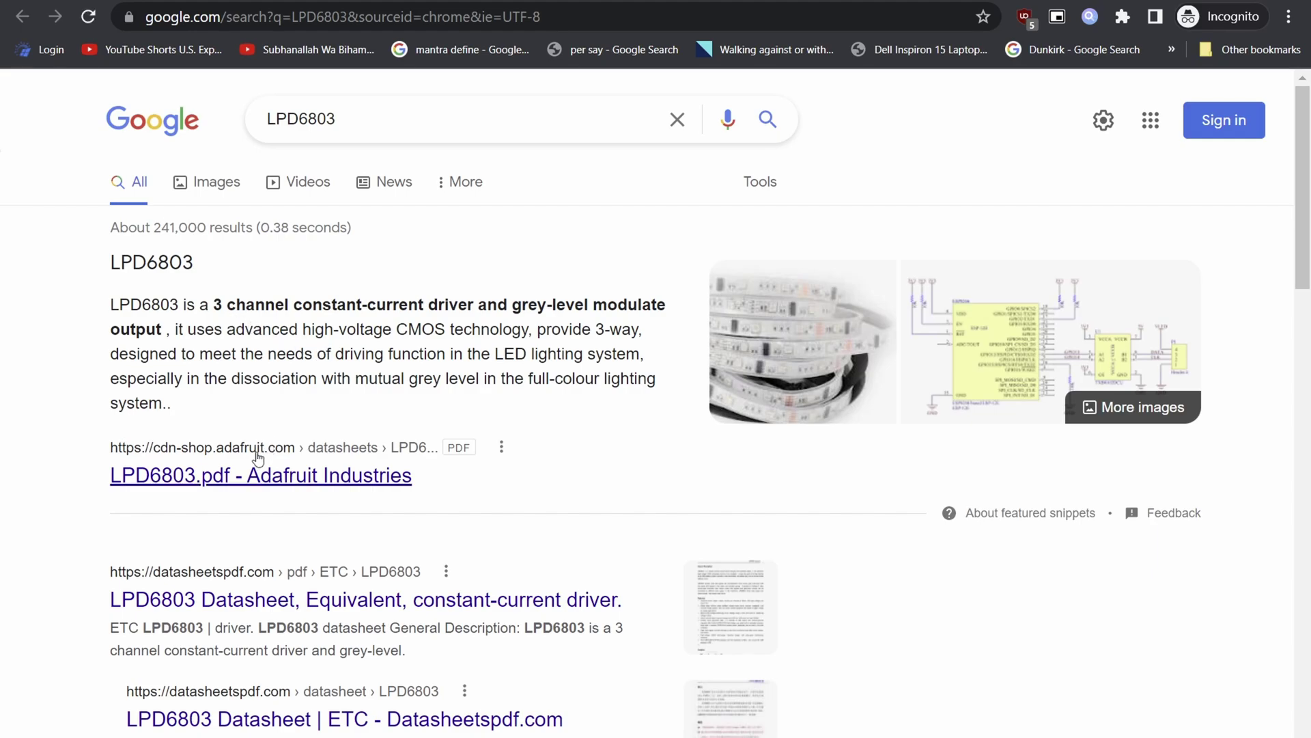
scroll(225, 355, "down", 3)
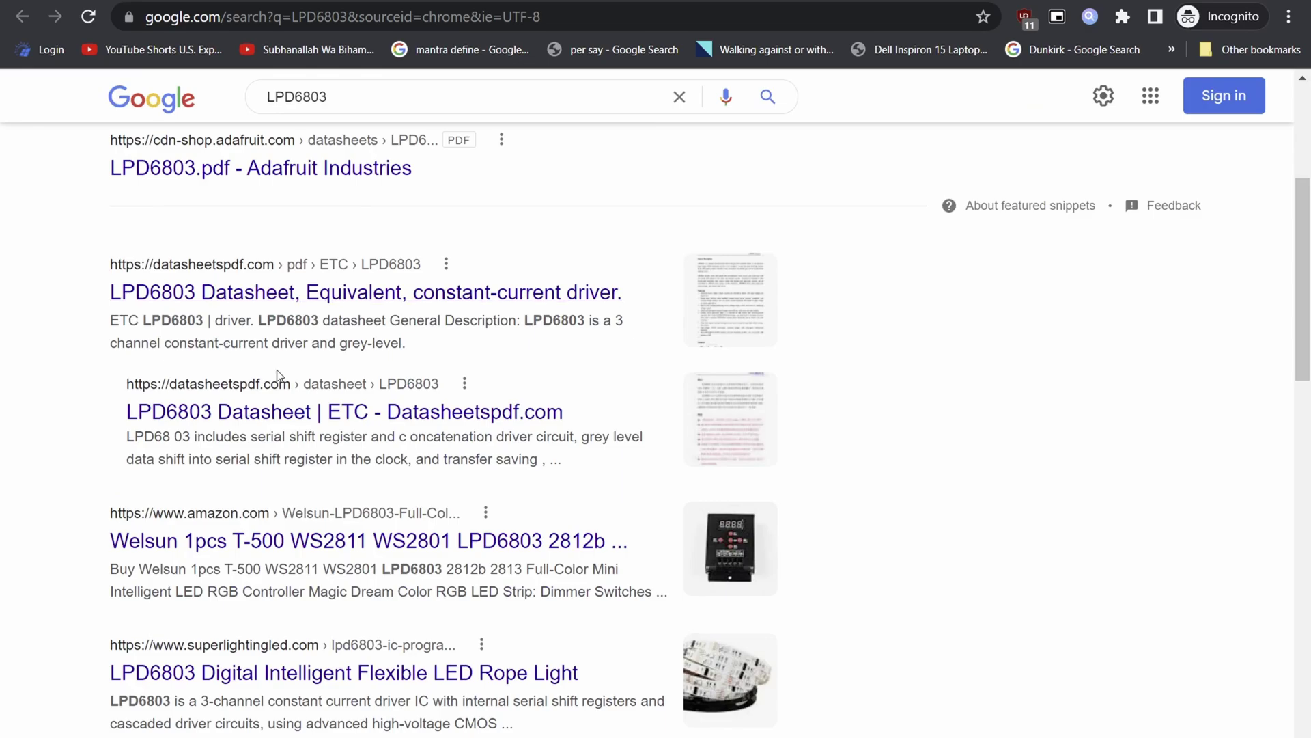
left_click(274, 671)
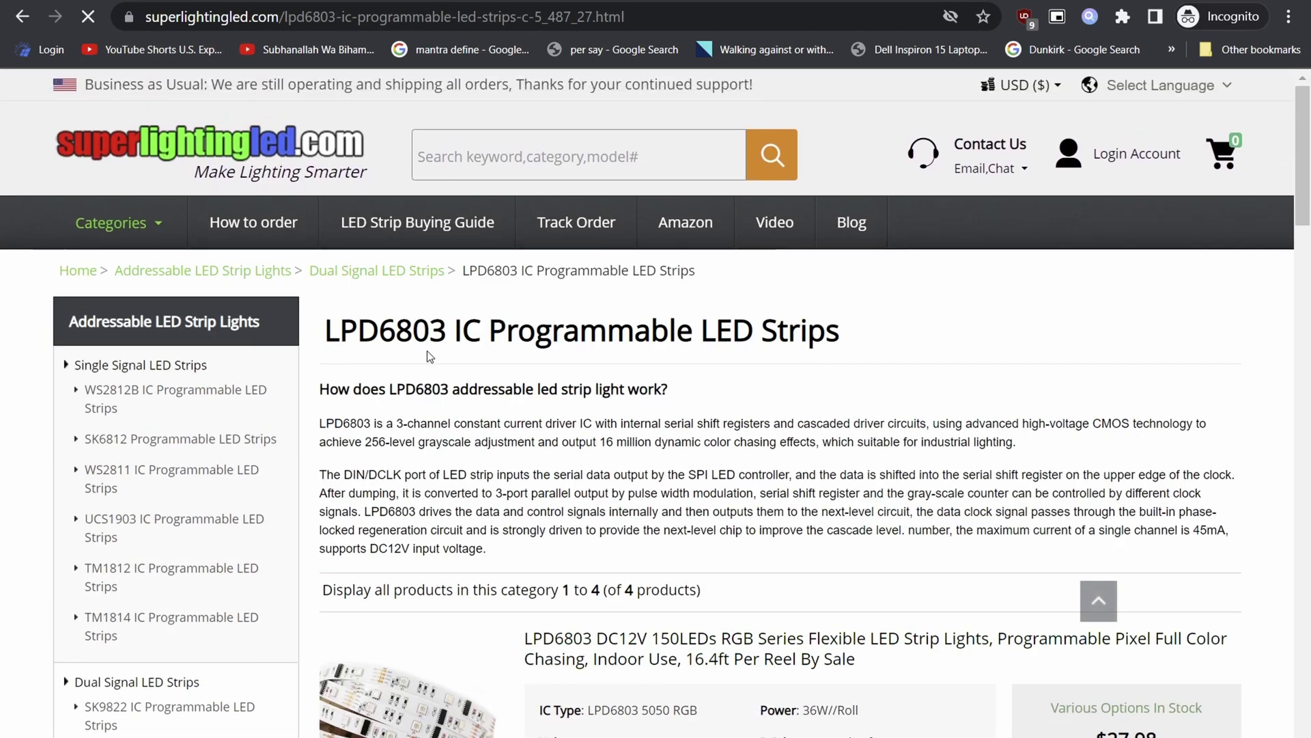
left_click_drag(434, 323, 599, 388)
scroll(580, 409, "down", 4)
scroll(560, 447, "down", 6)
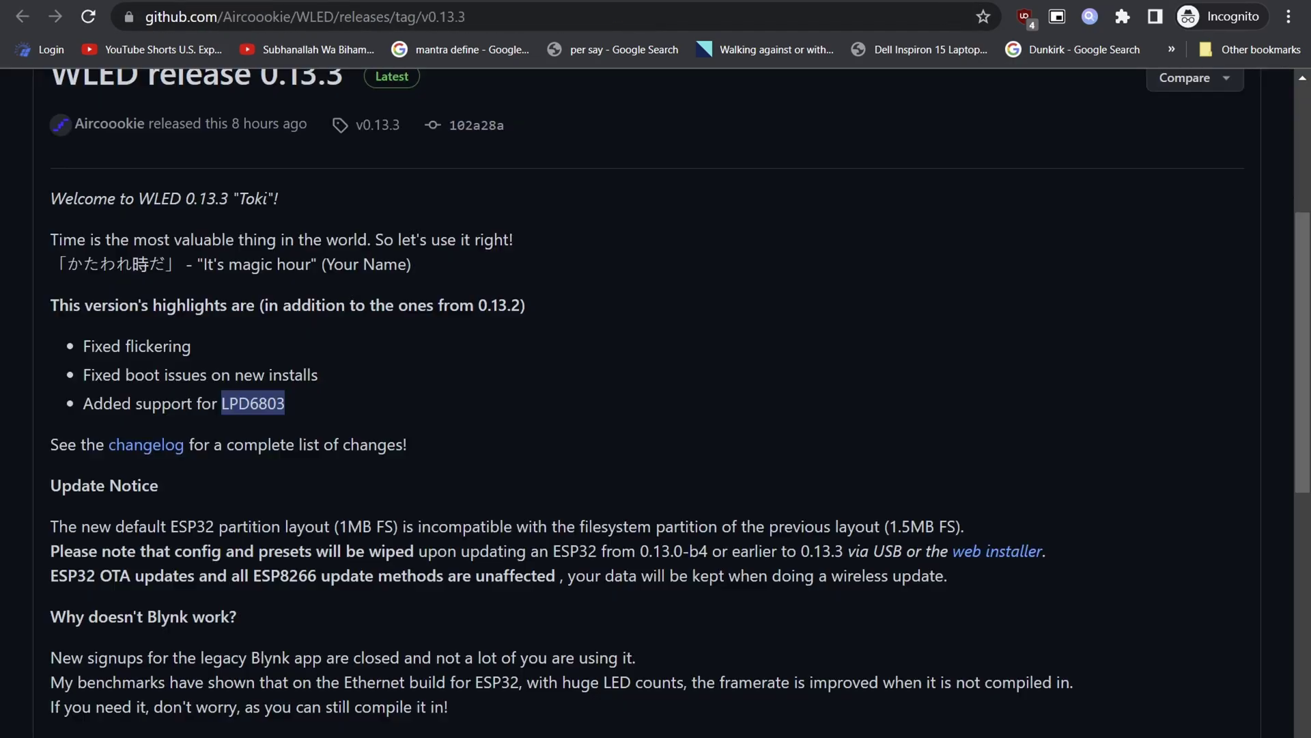
Open the full WLED CHANGELOG.md from the release page and scroll to the release entries
left_click(211, 408)
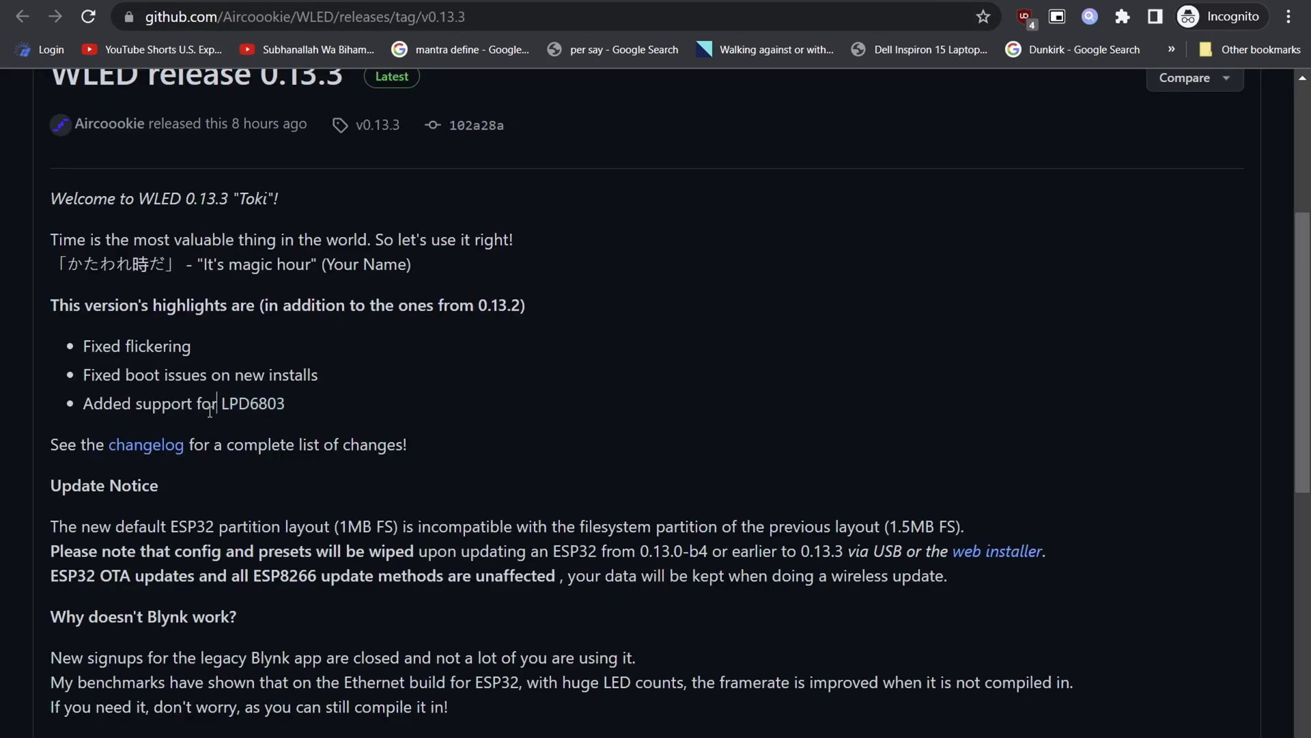
left_click(175, 449)
scroll(314, 352, "down", 3)
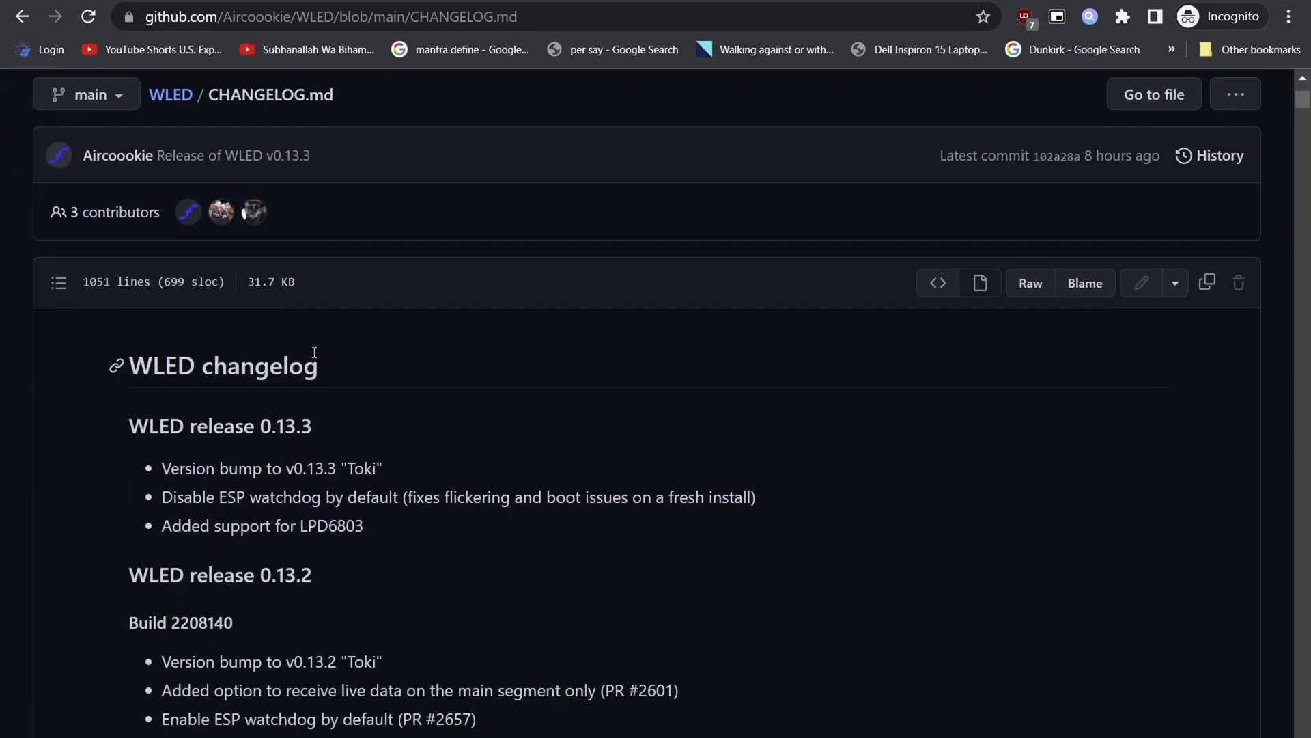
scroll(315, 352, "down", 3)
Compare the 0.13.3 and 0.13.2 changelog entries against Home Assistant's installed 0.13.2
left_click_drag(147, 268, 312, 292)
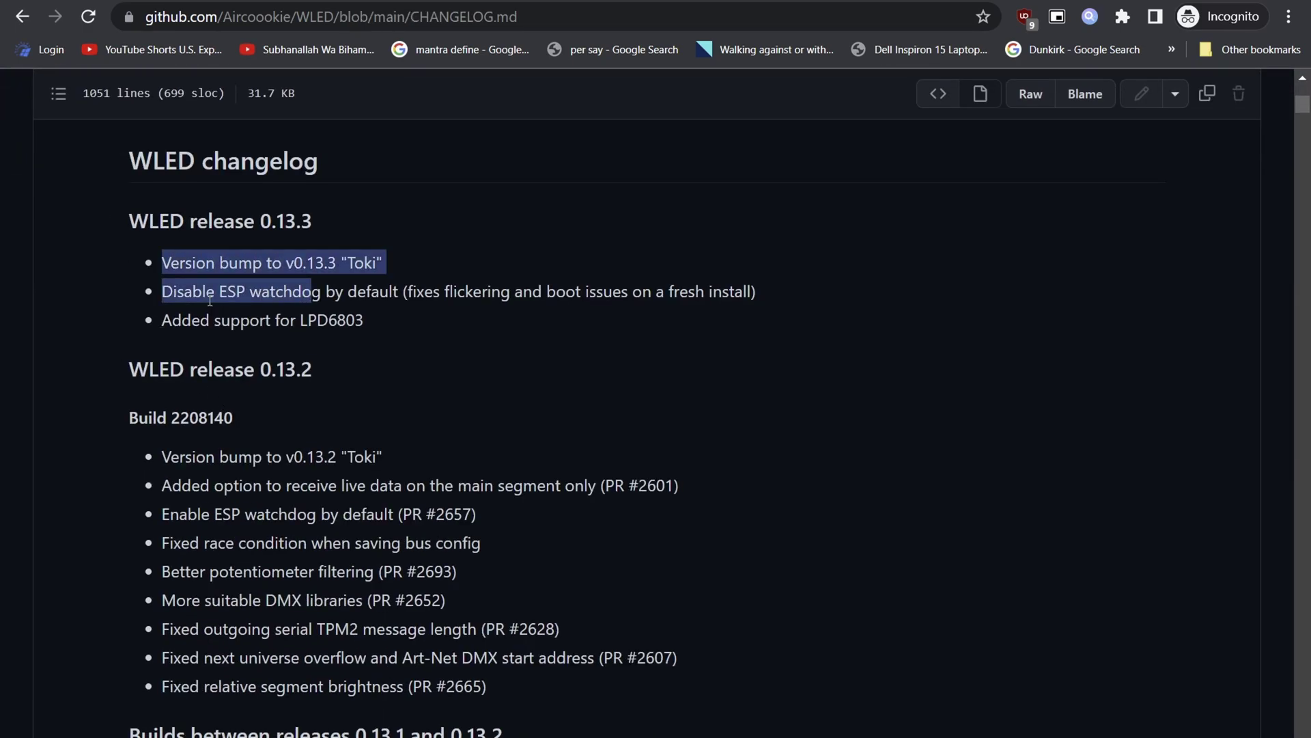
left_click_drag(195, 390, 333, 409)
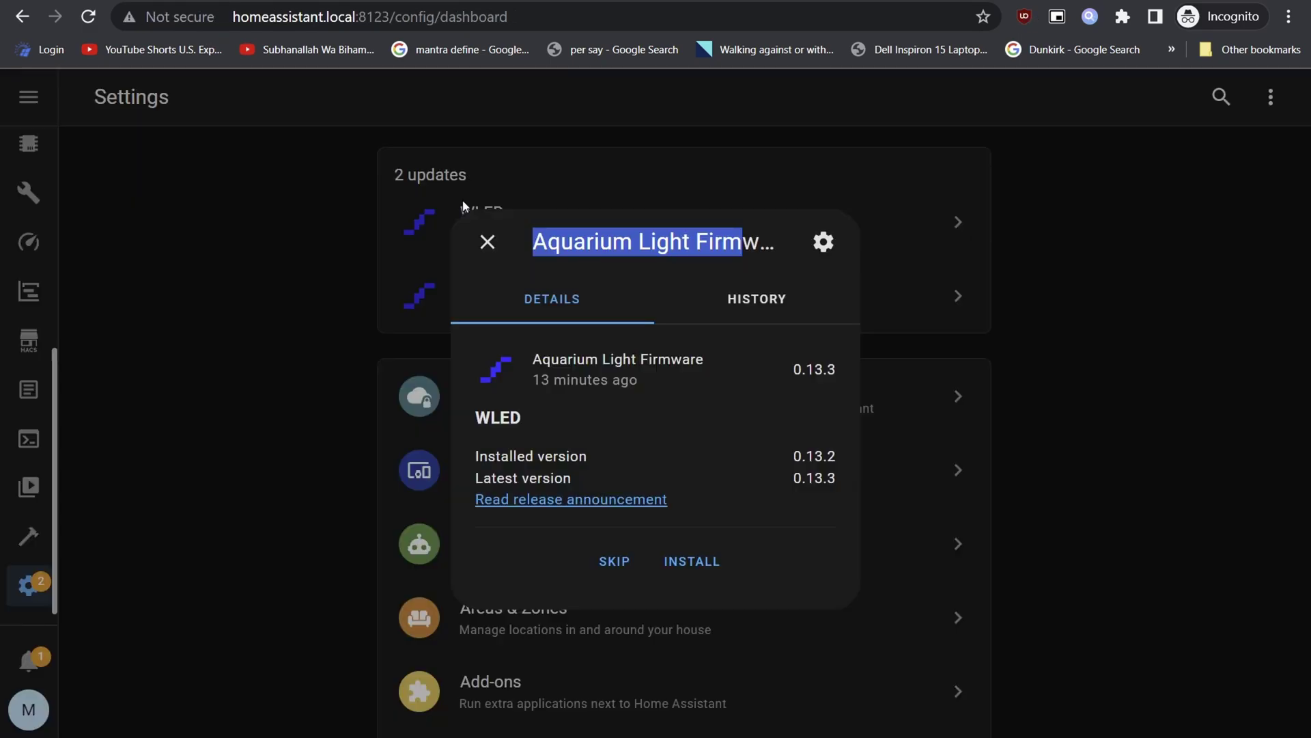
left_click_drag(793, 456, 851, 468)
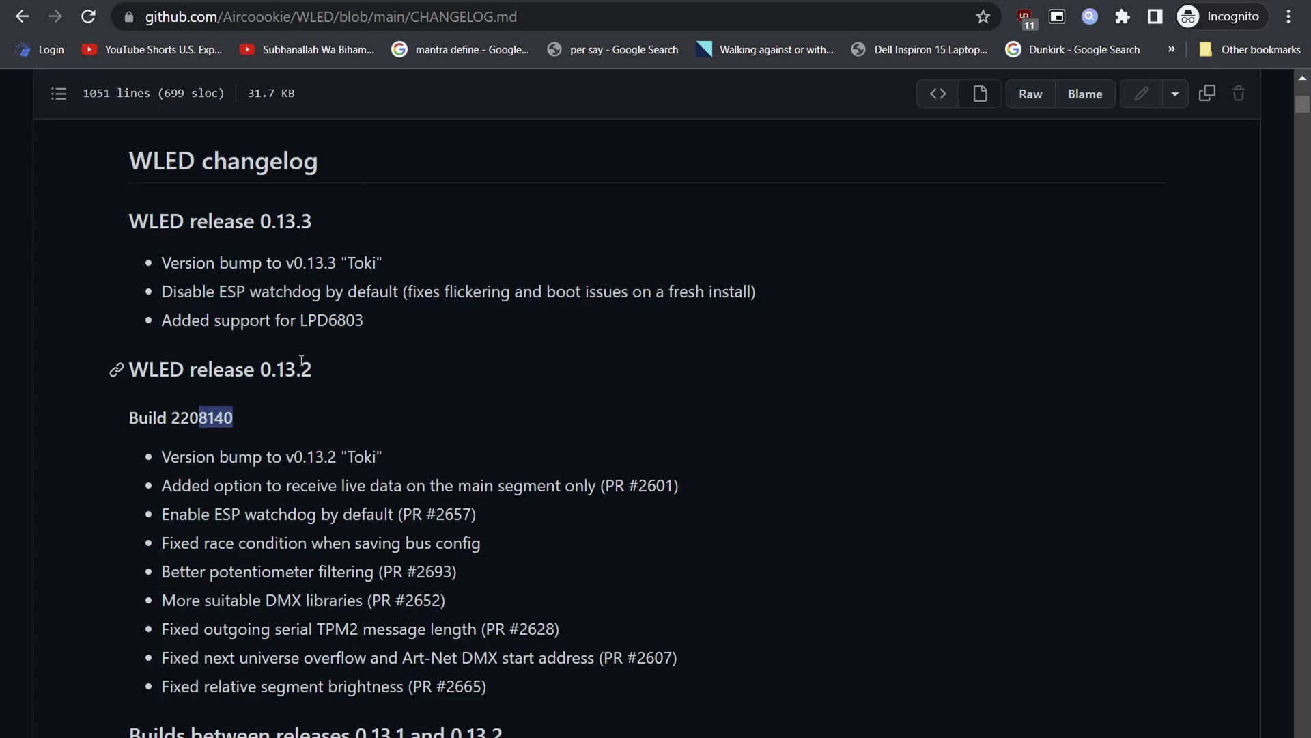
left_click_drag(314, 372, 254, 362)
left_click_drag(303, 221, 259, 221)
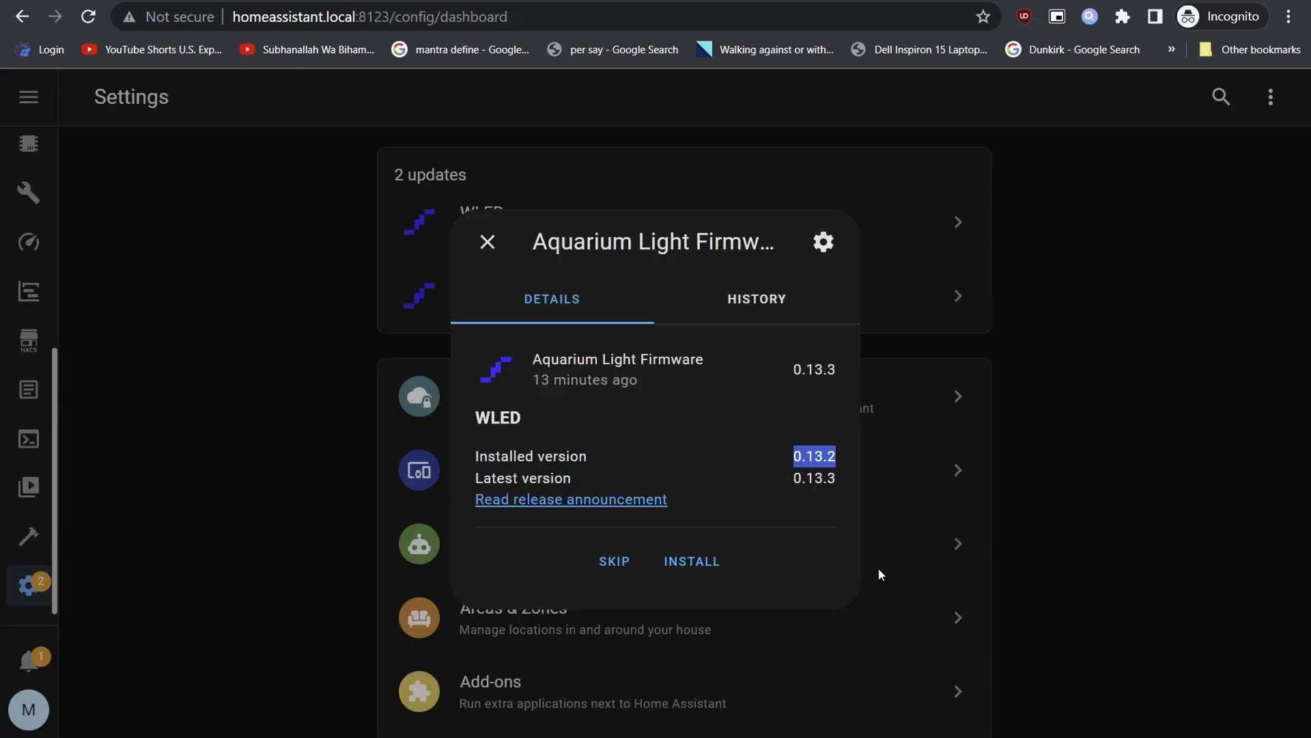
Install the 0.13.3 Aquarium Light firmware, checking the entity settings while it installs
left_click_drag(841, 481, 789, 478)
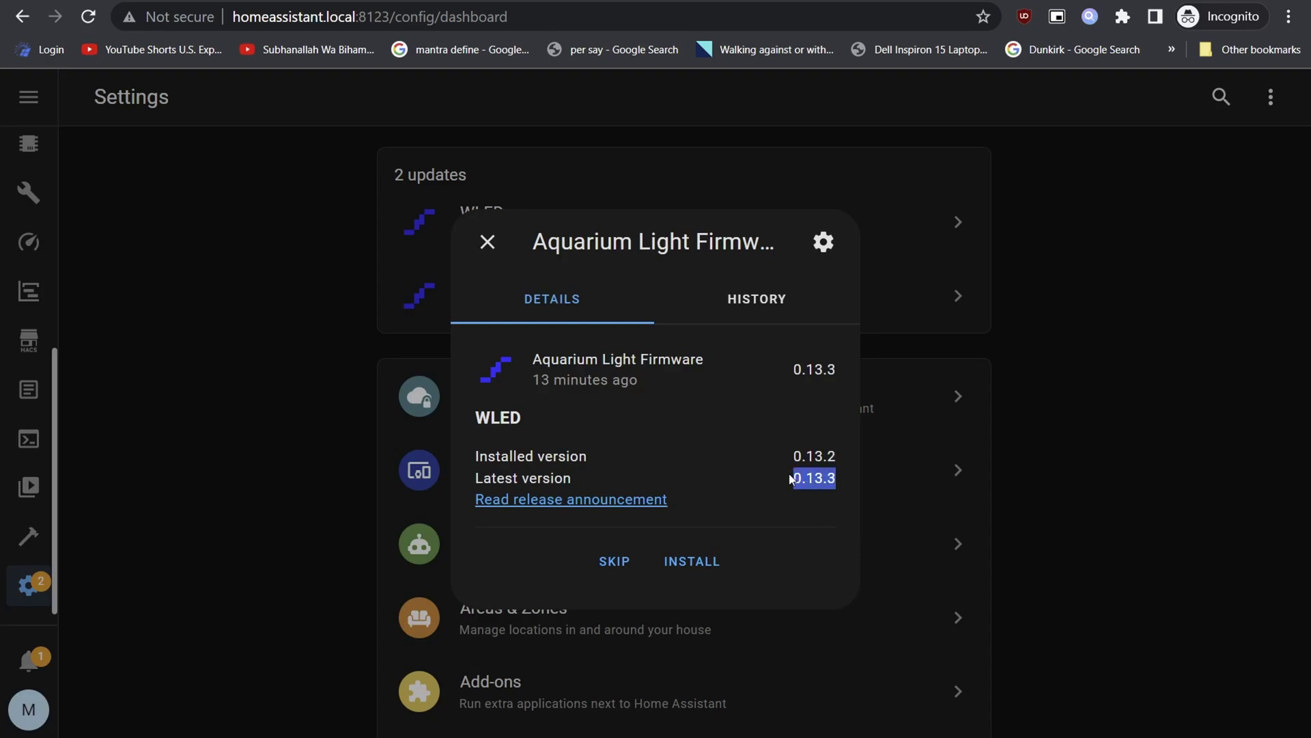
left_click(735, 416)
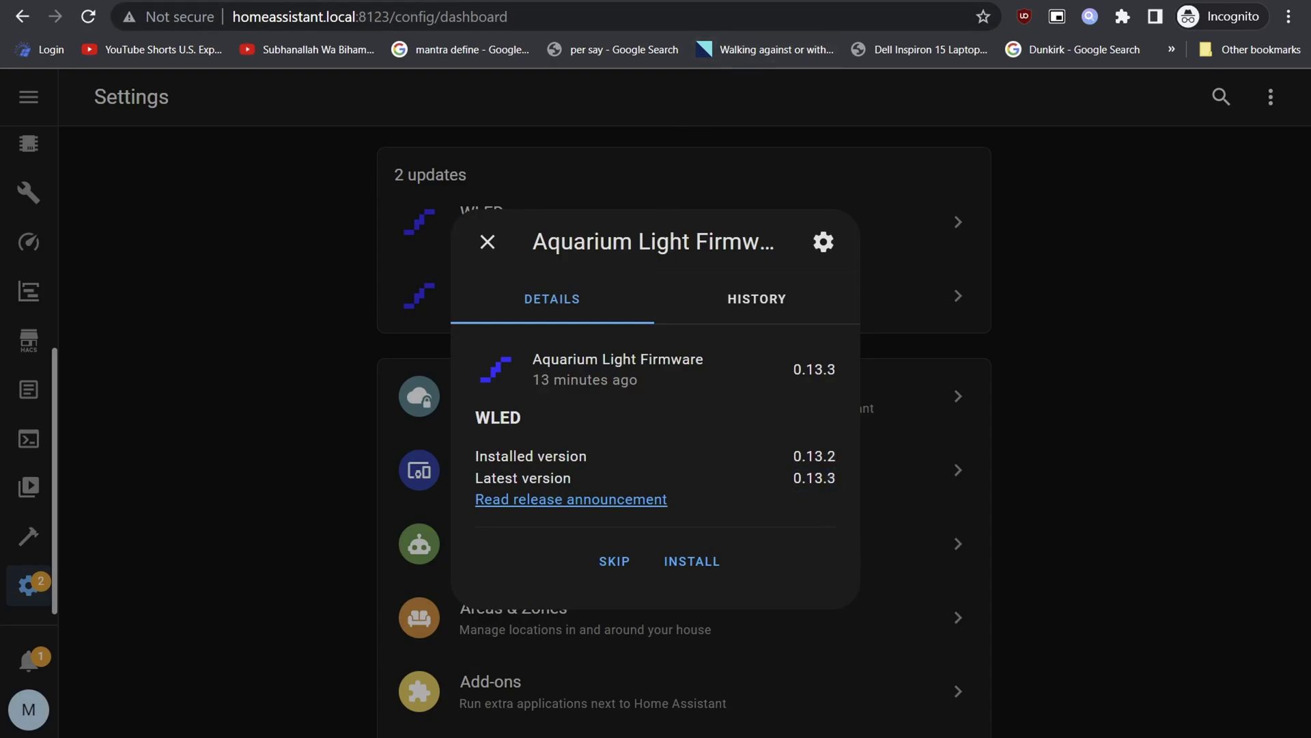
left_click(696, 572)
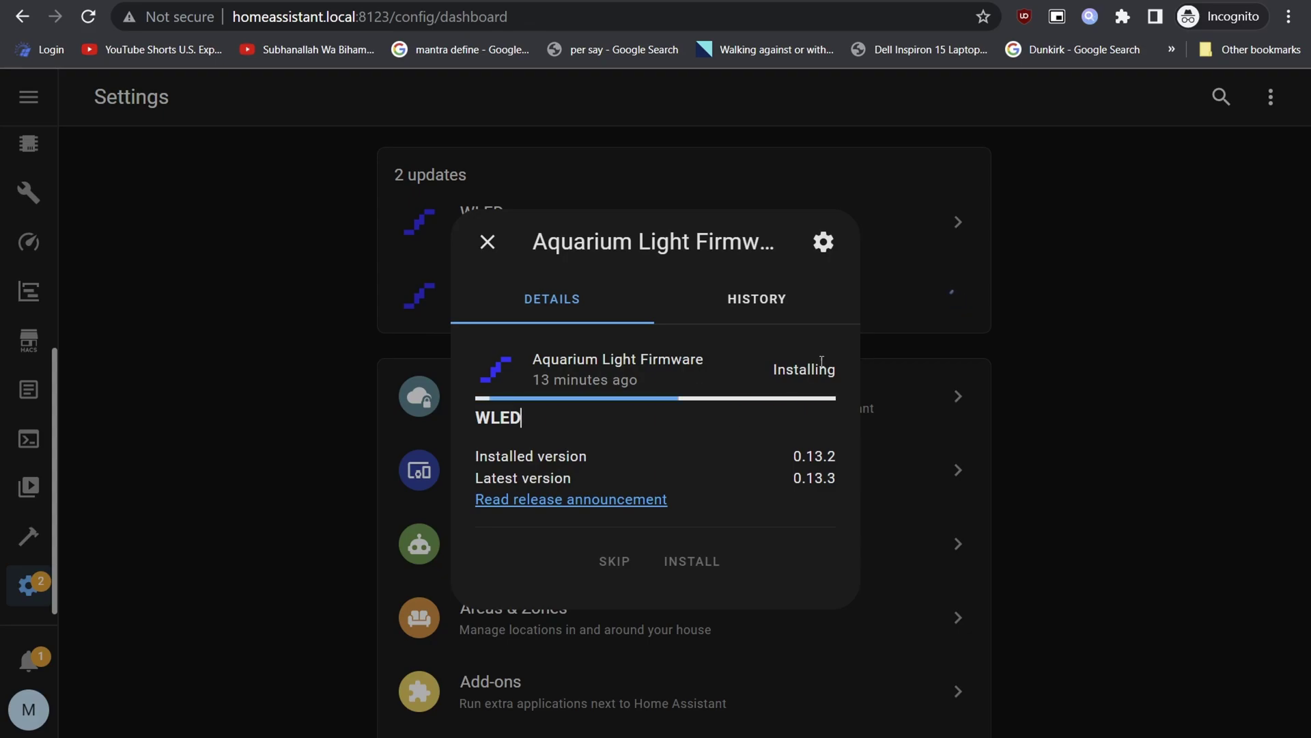
left_click(825, 225)
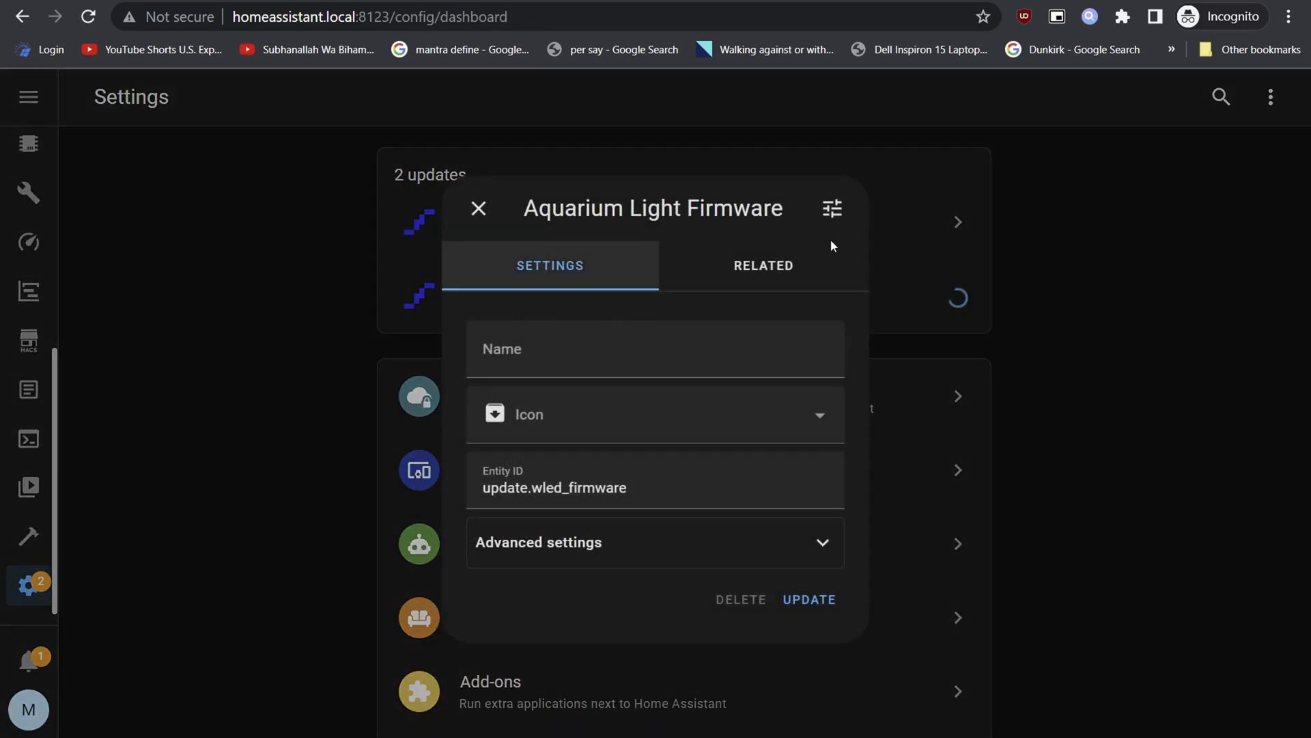
left_click(831, 209)
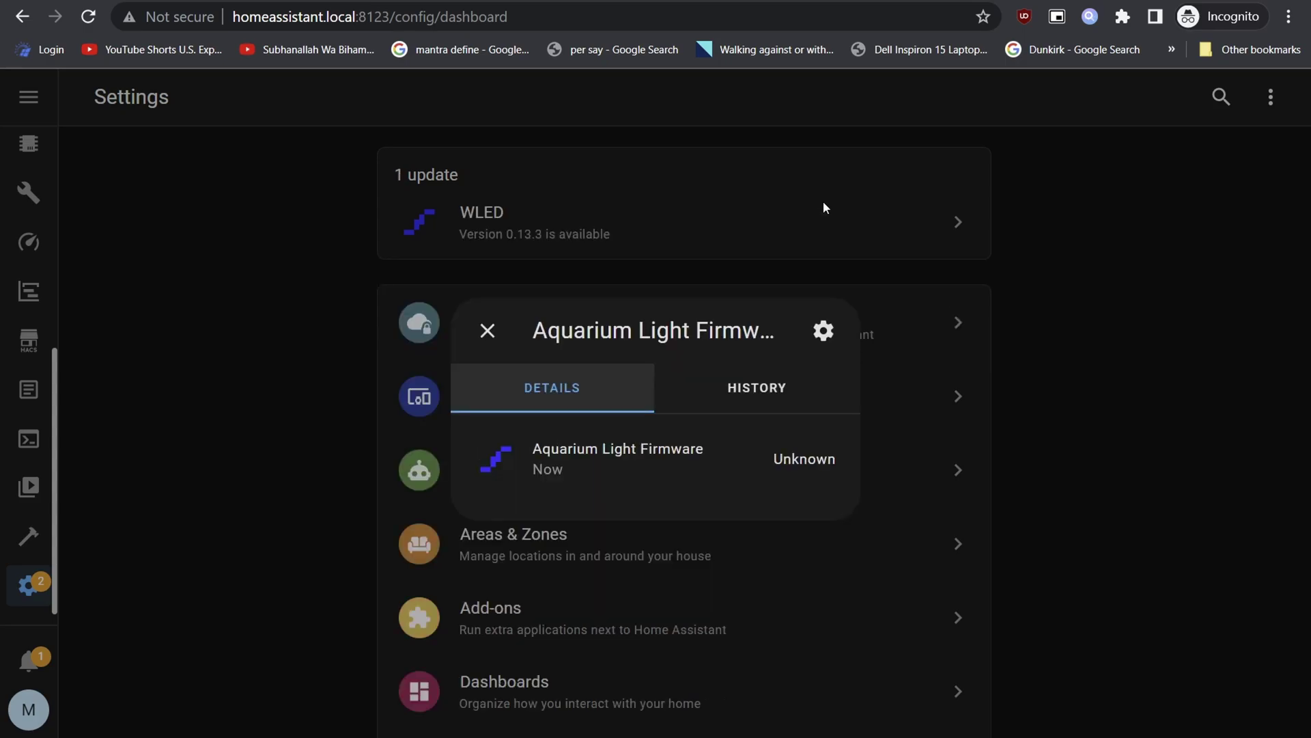
Review the Aquarium Light firmware's history logbook, including the newest Became unavailable entry
left_click_drag(678, 448, 776, 407)
left_click(776, 407)
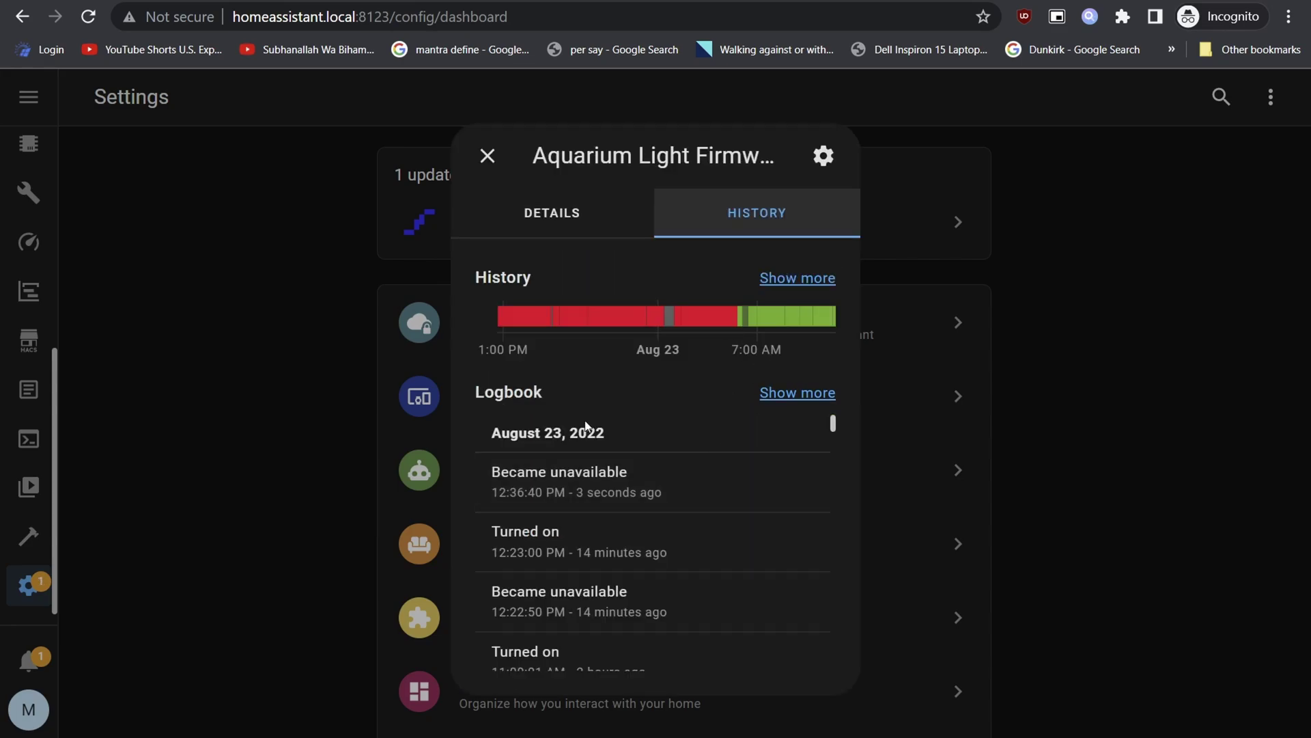
left_click_drag(495, 470, 572, 493)
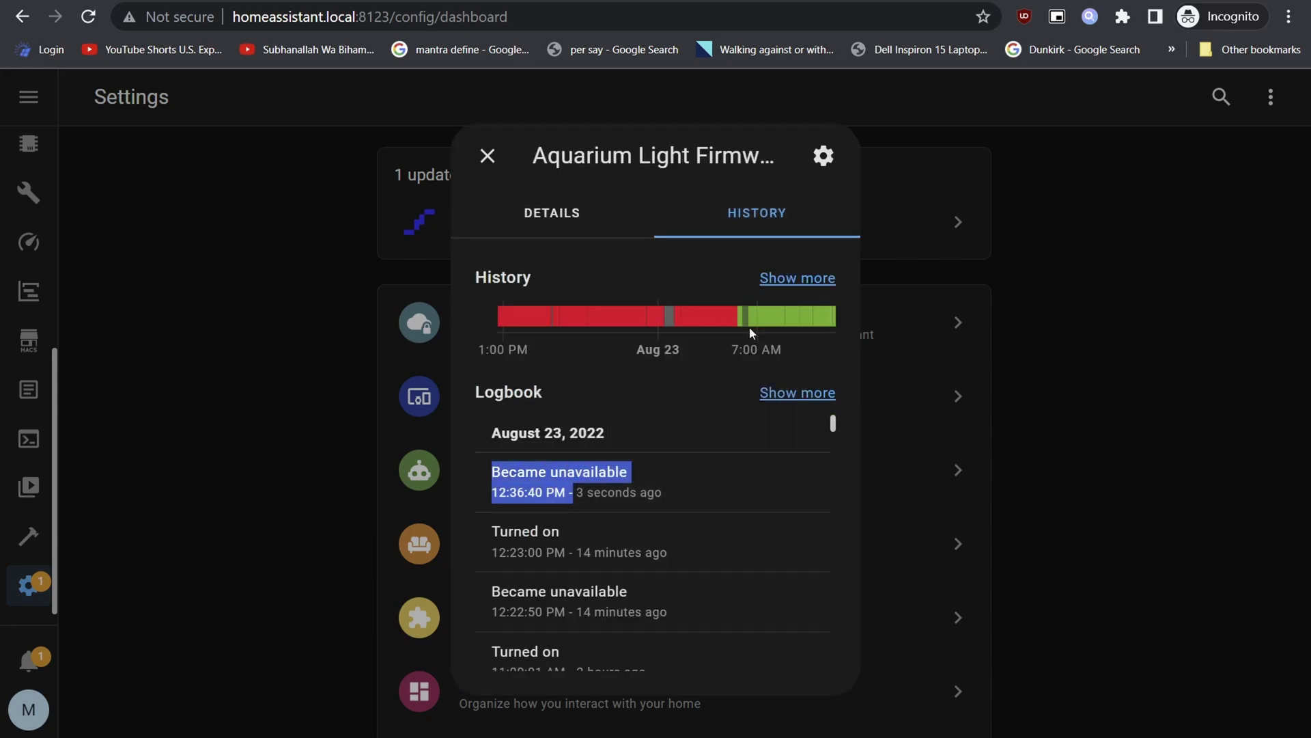
mouse_move(748, 318)
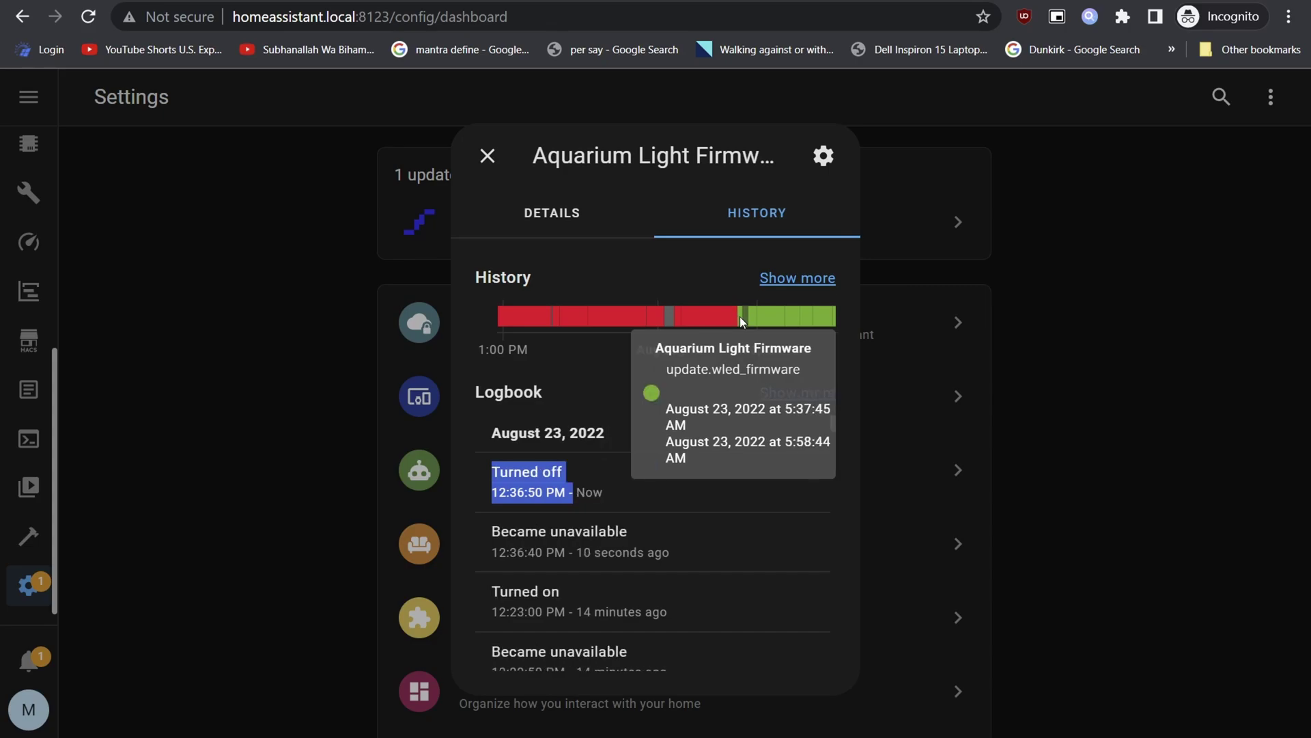
left_click(544, 493)
left_click(616, 506)
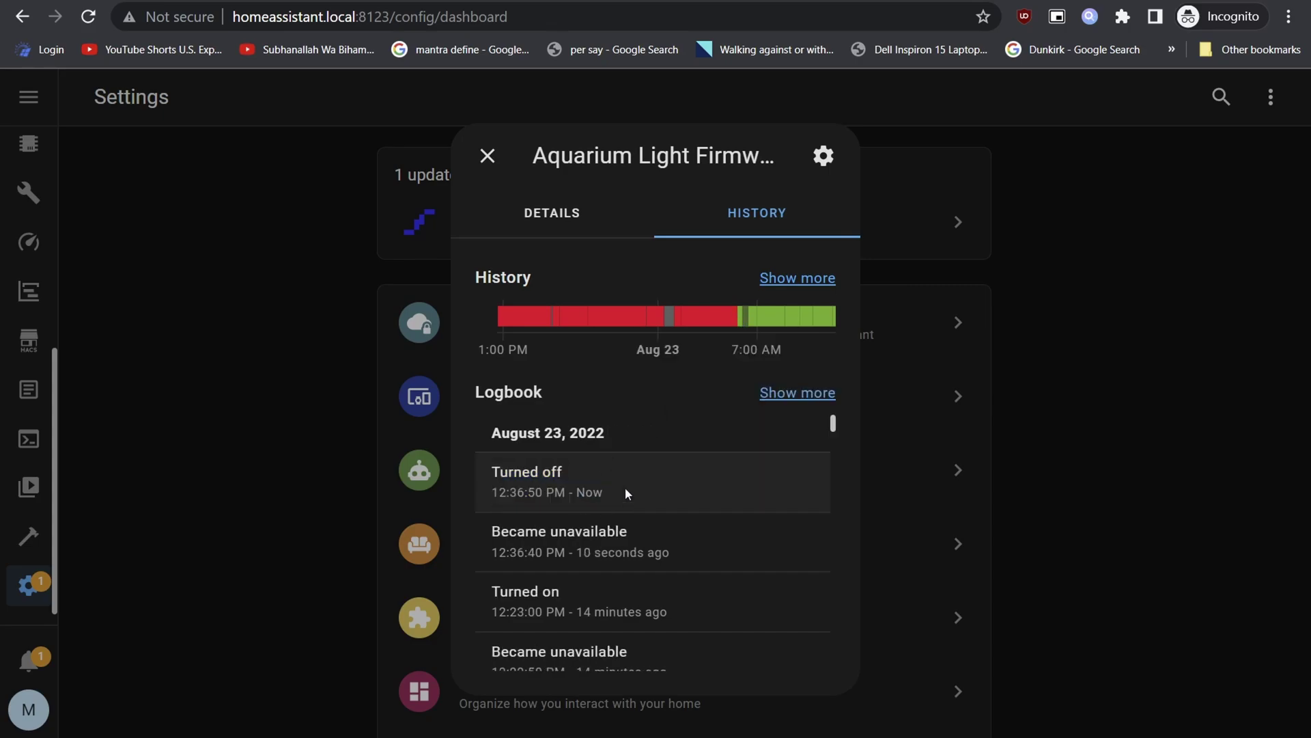
Confirm the firmware reads Up-to-date at 0.13.3, then close the update details
left_click(583, 224)
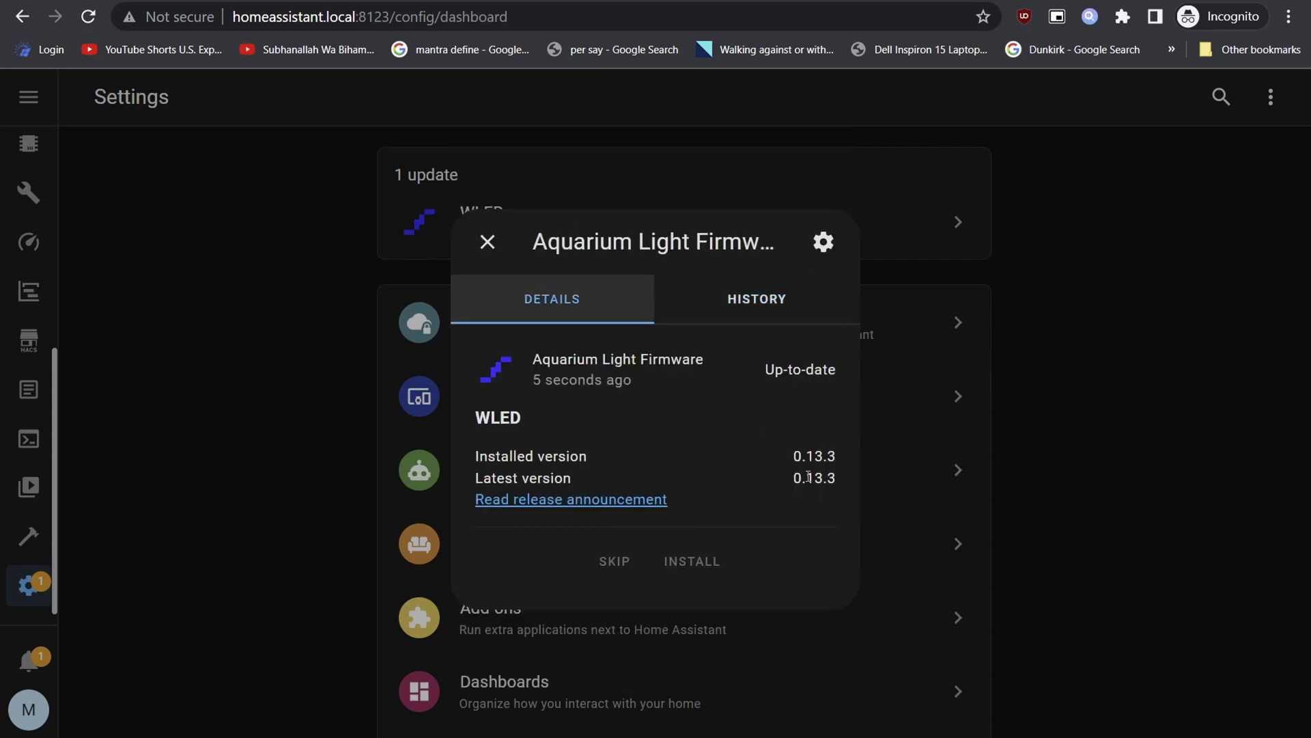
left_click_drag(806, 476, 825, 384)
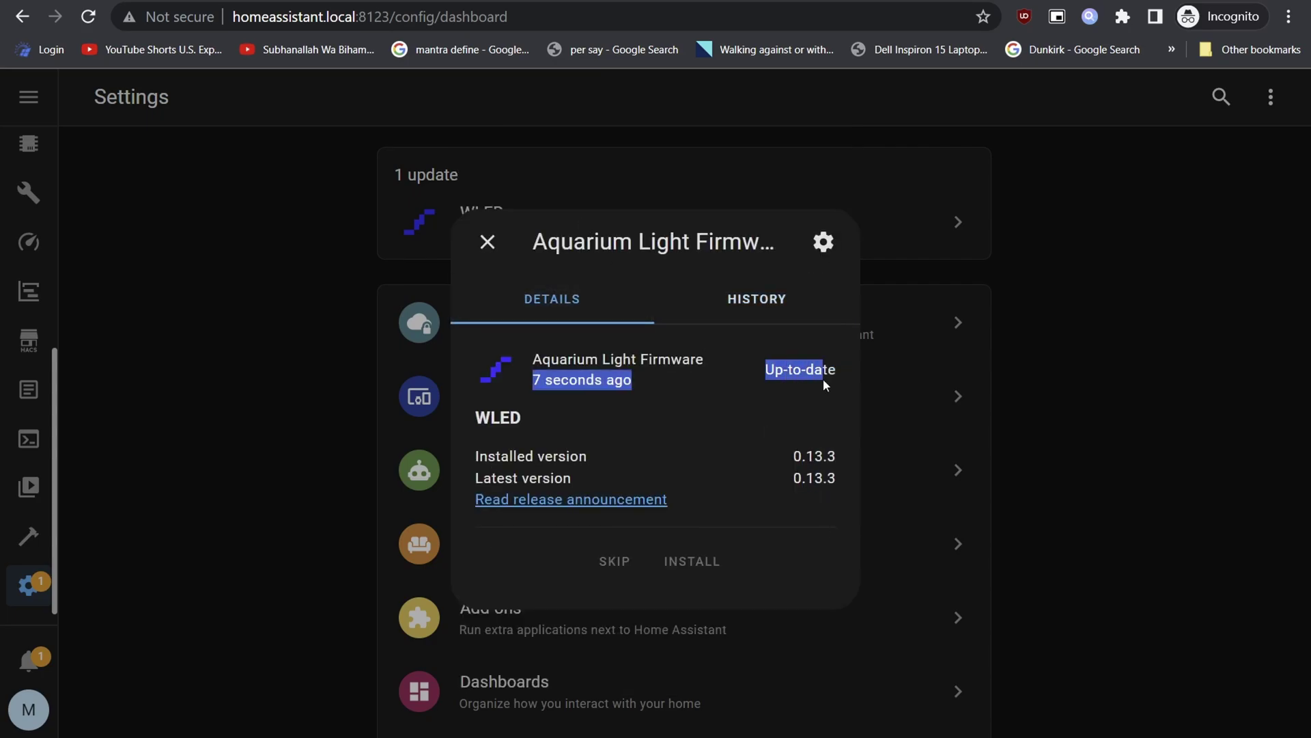
left_click(824, 385)
left_click_drag(790, 467, 837, 479)
left_click(819, 478)
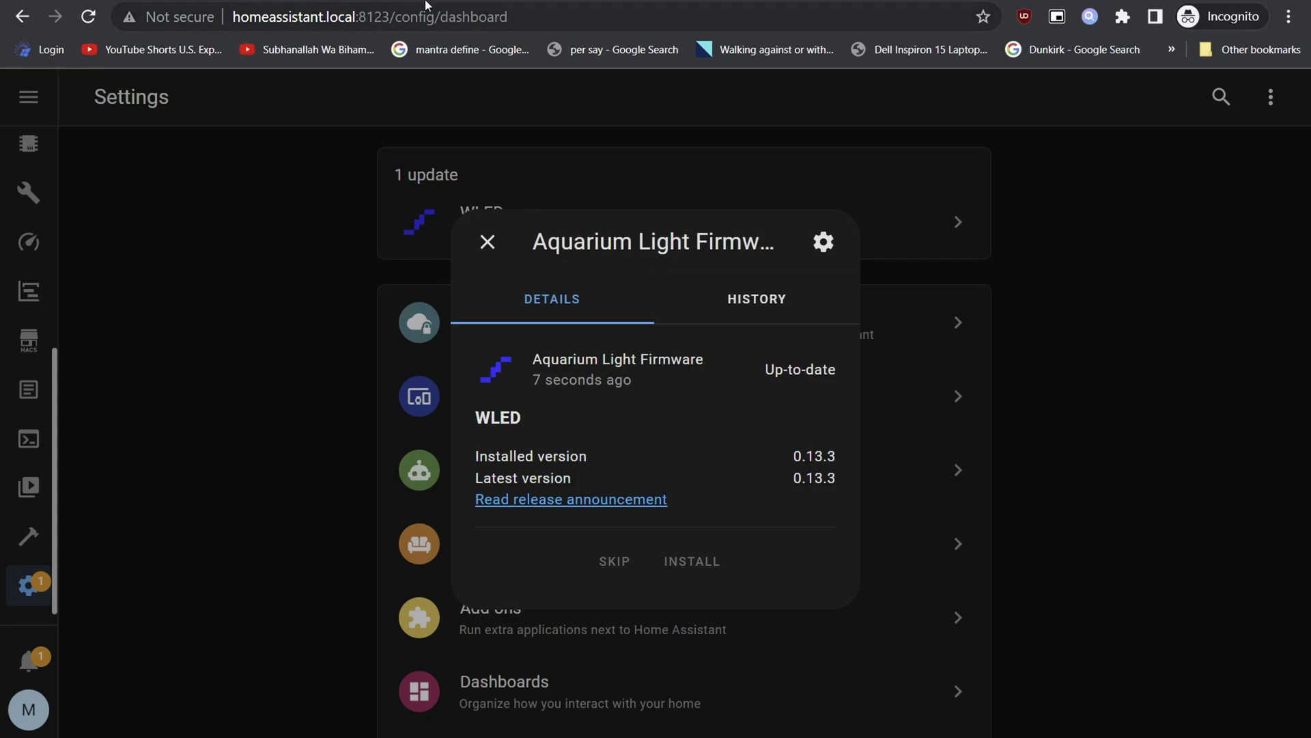
left_click(487, 243)
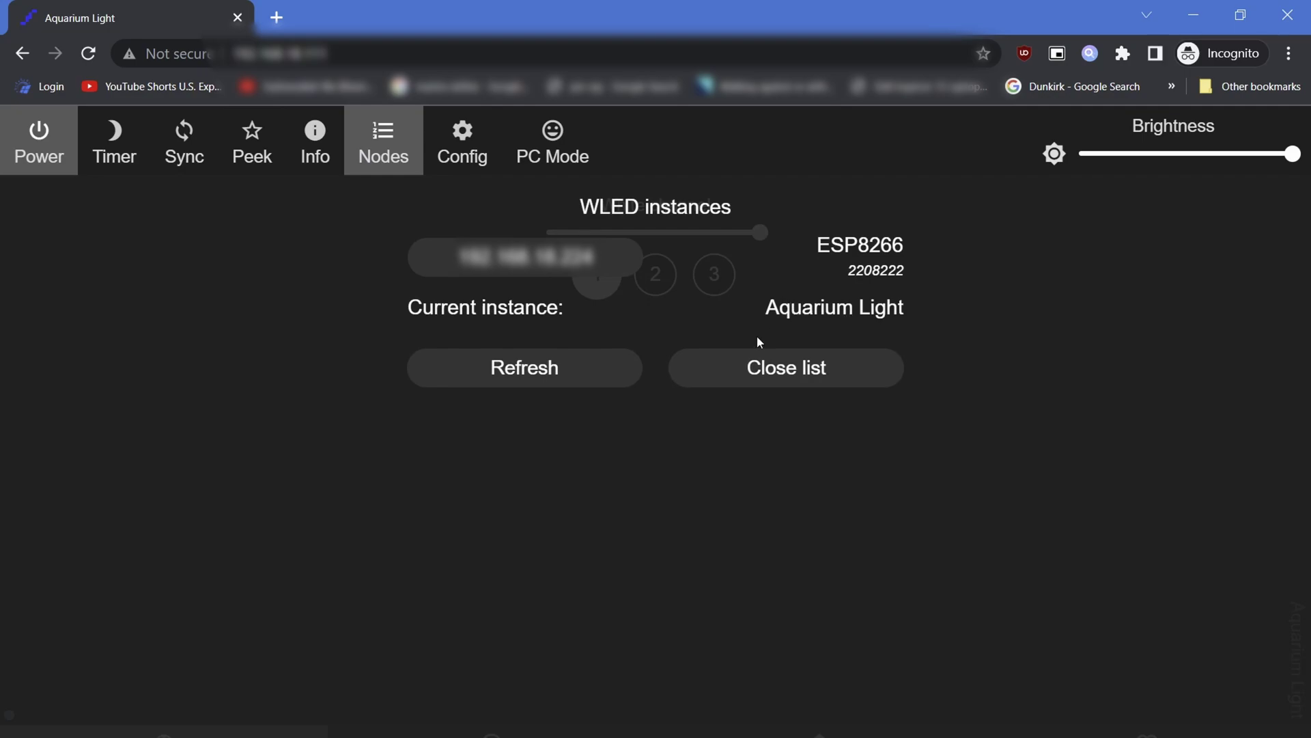
Close the WLED Nodes list and show the Info tab confirming v0.13.3 build 2208222
left_click(755, 382)
left_click(314, 164)
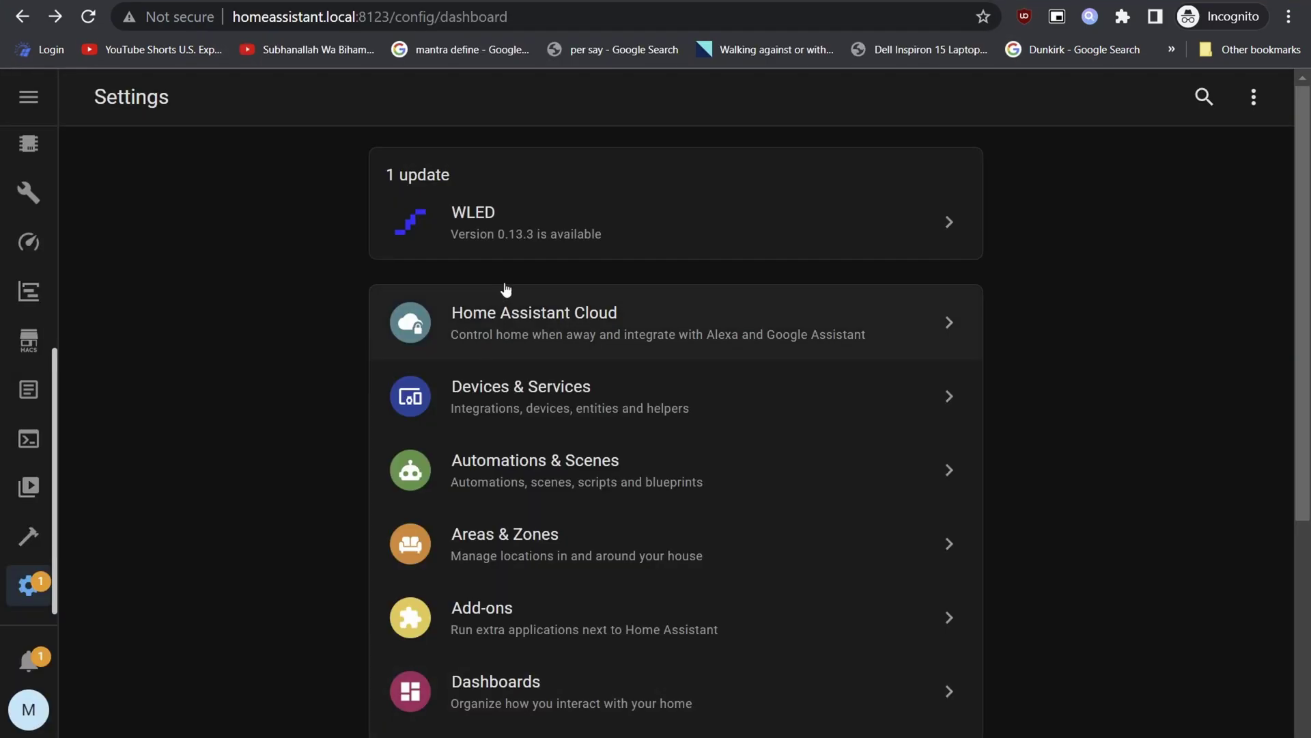
Open the remaining Bedroom WLED Firmware update details and highlight its name
left_click(486, 226)
left_click_drag(535, 241, 680, 254)
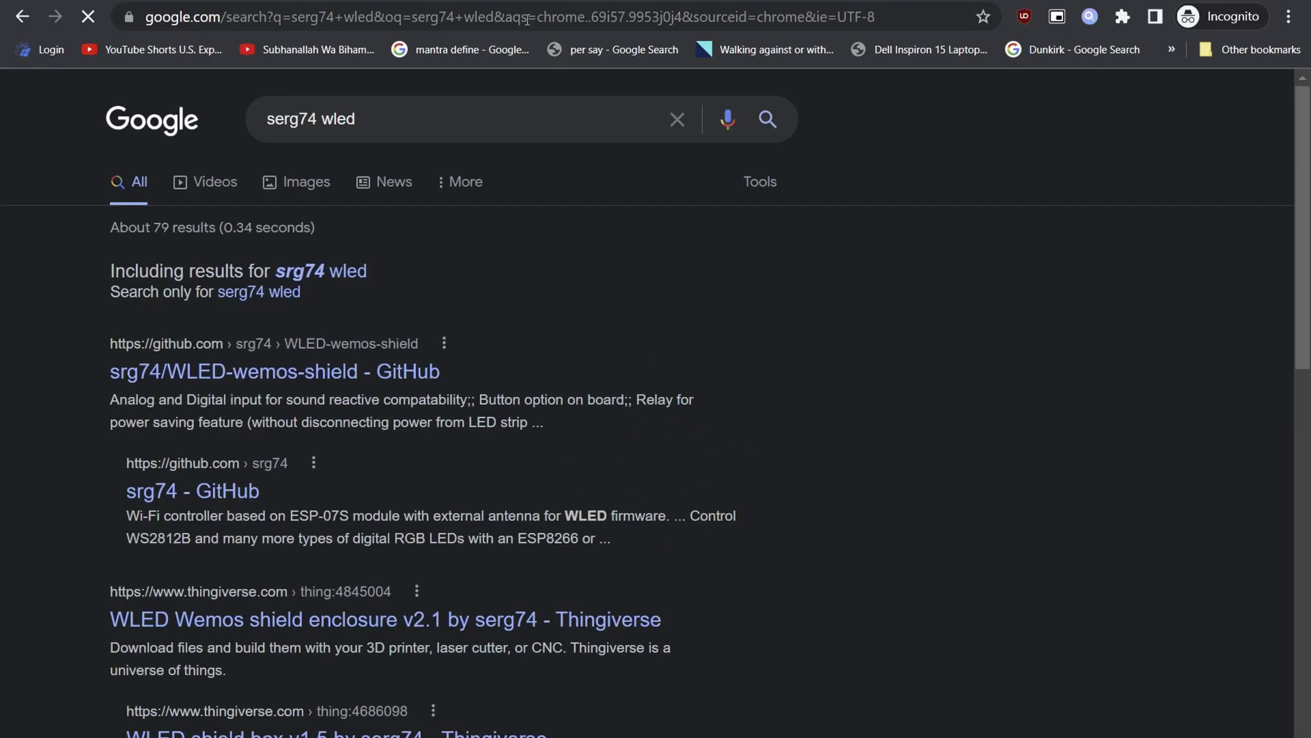
Open the srg74/WLED-wemos-shield repository and scroll through its README and file list
left_click(261, 378)
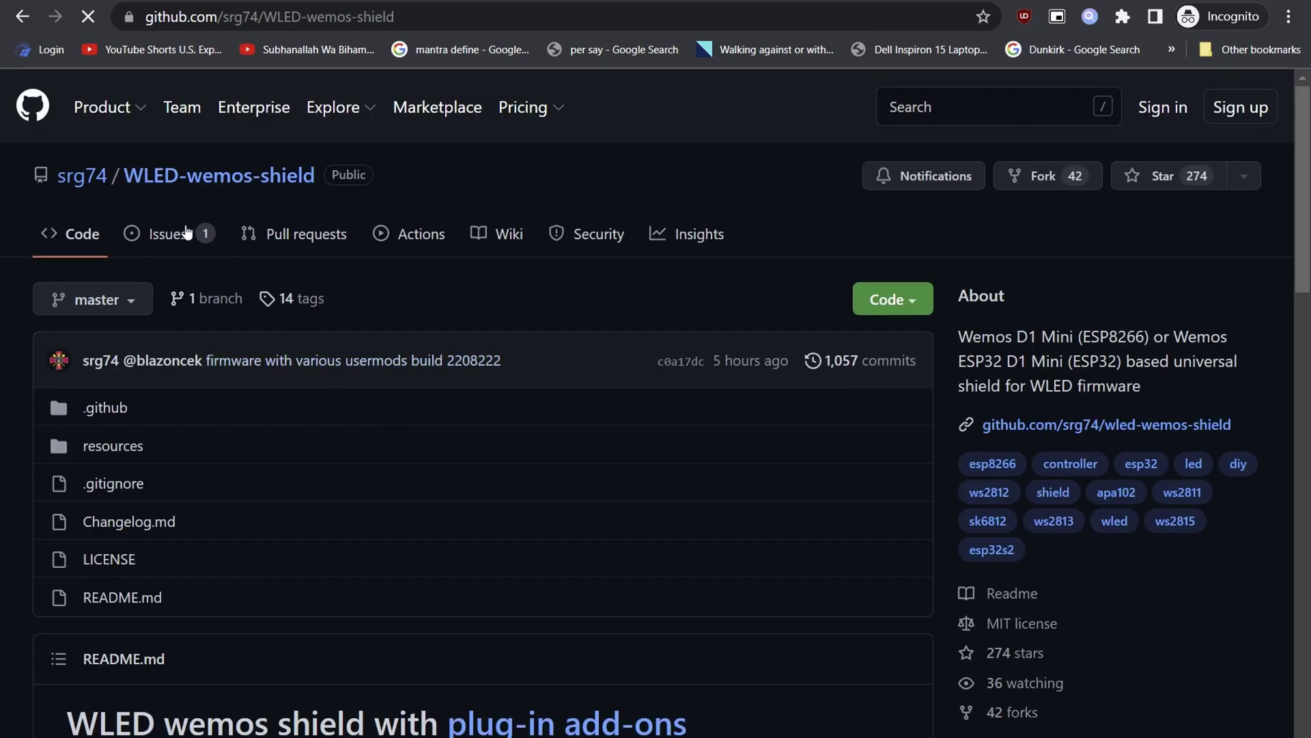
scroll(218, 338, "down", 1)
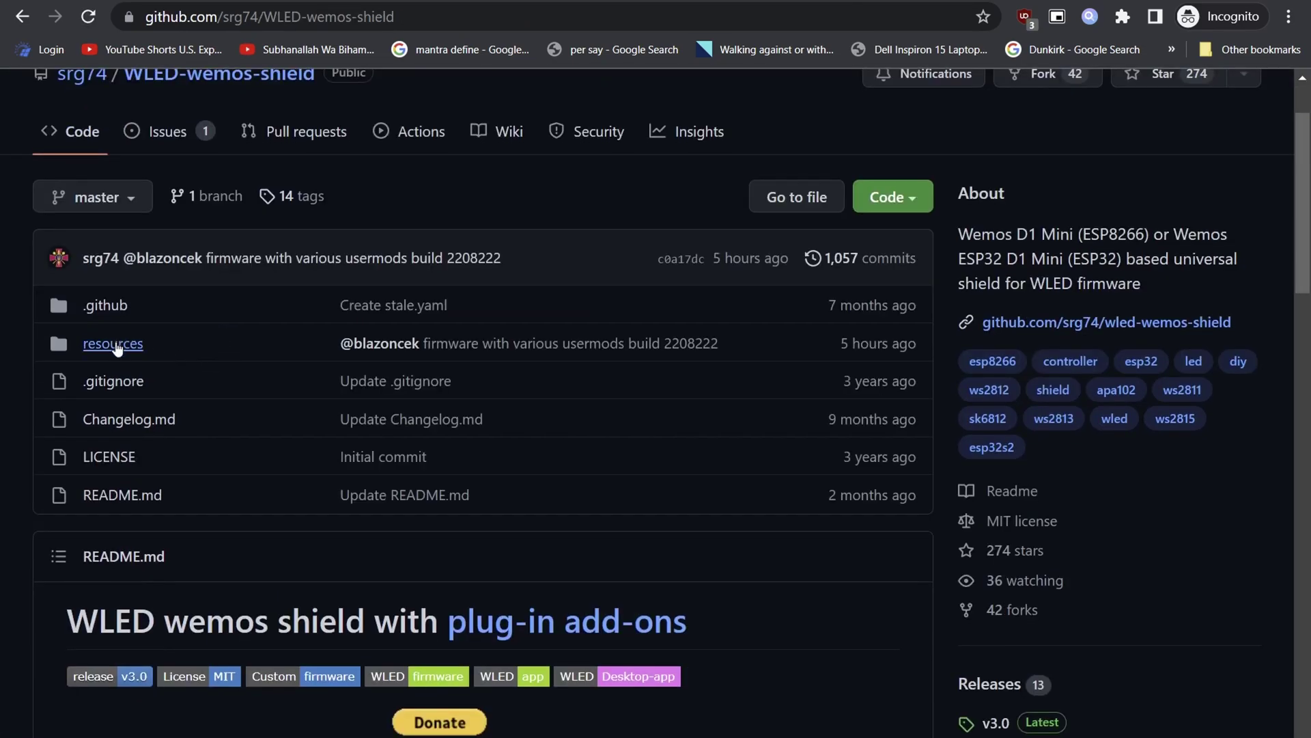
scroll(117, 345, "down", 5)
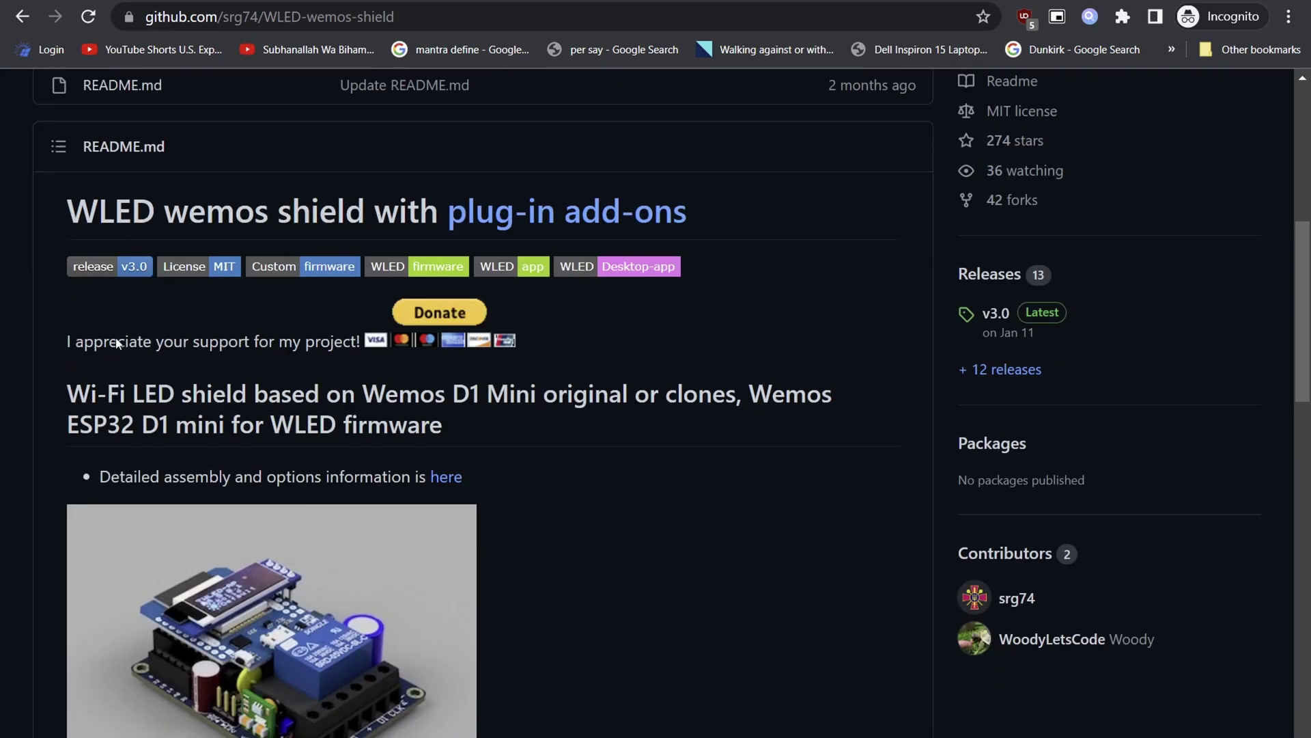
scroll(117, 339, "up", 3)
scroll(117, 338, "up", 2)
scroll(136, 392, "down", 10)
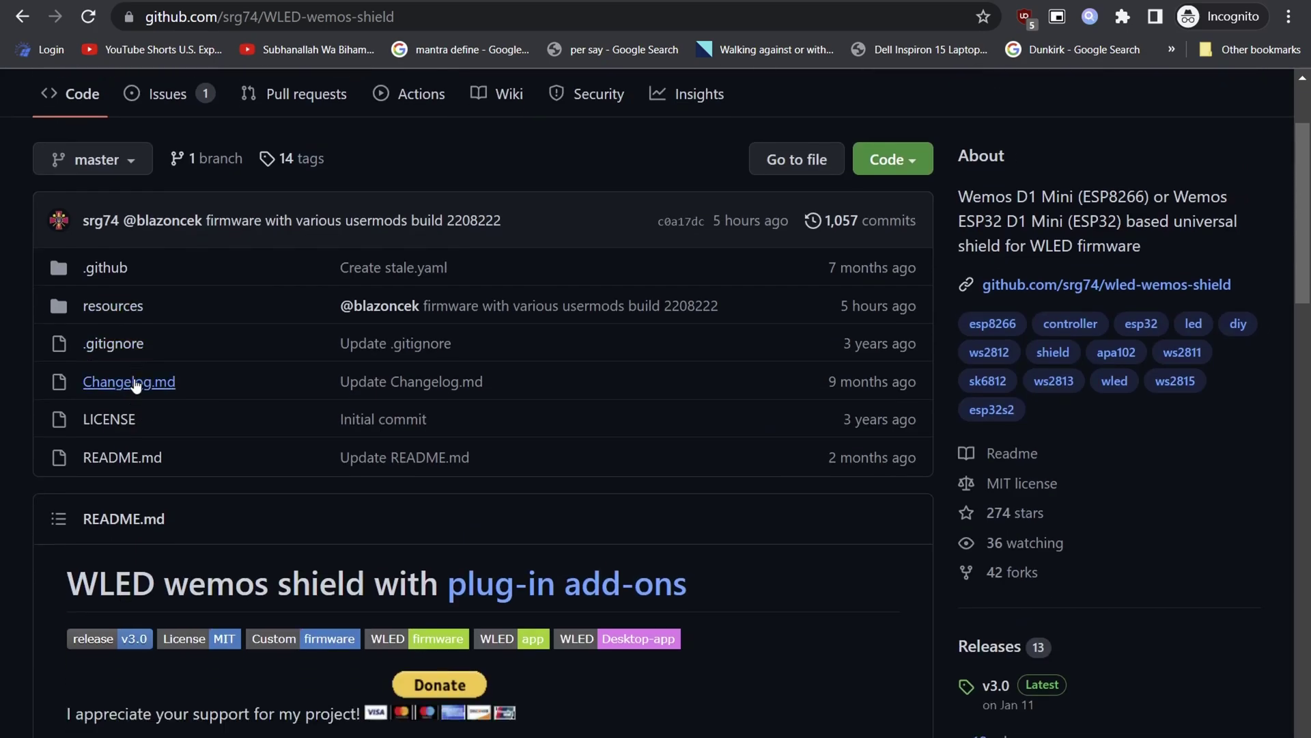
scroll(137, 386, "up", 3)
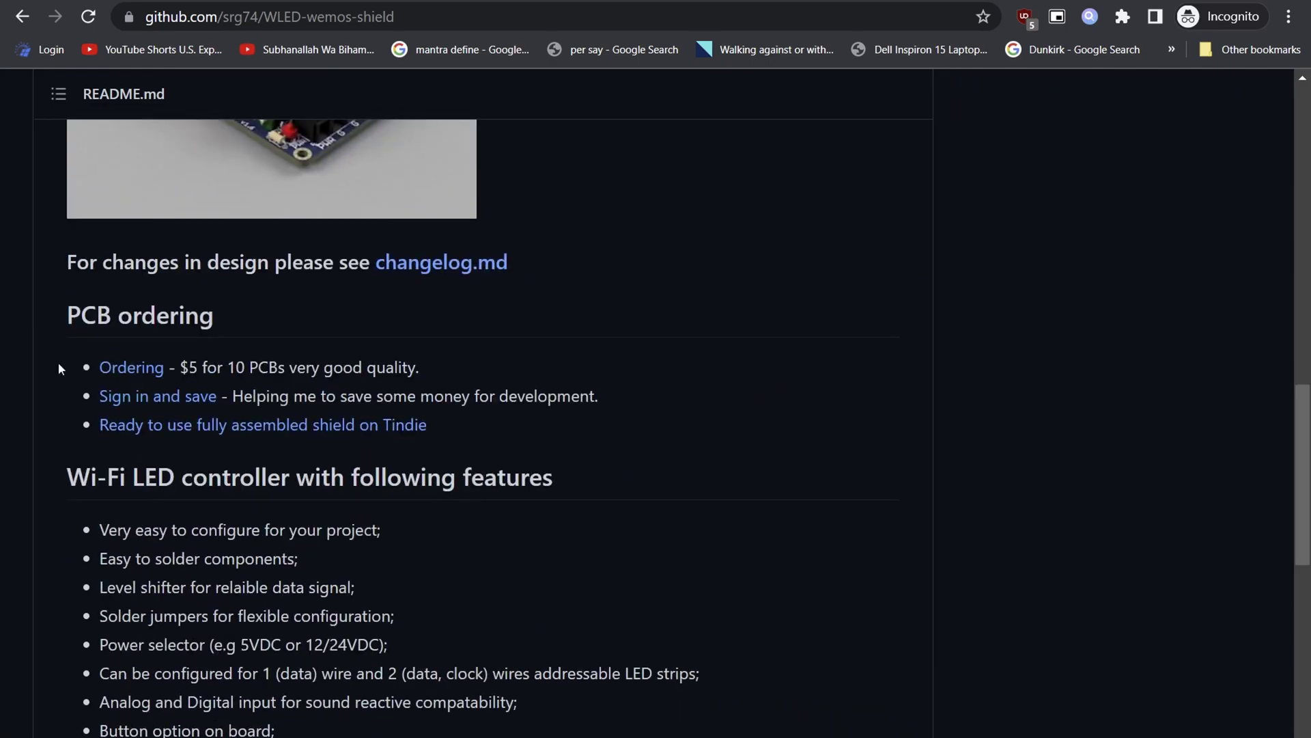
scroll(52, 383, "down", 7)
scroll(54, 394, "up", 15)
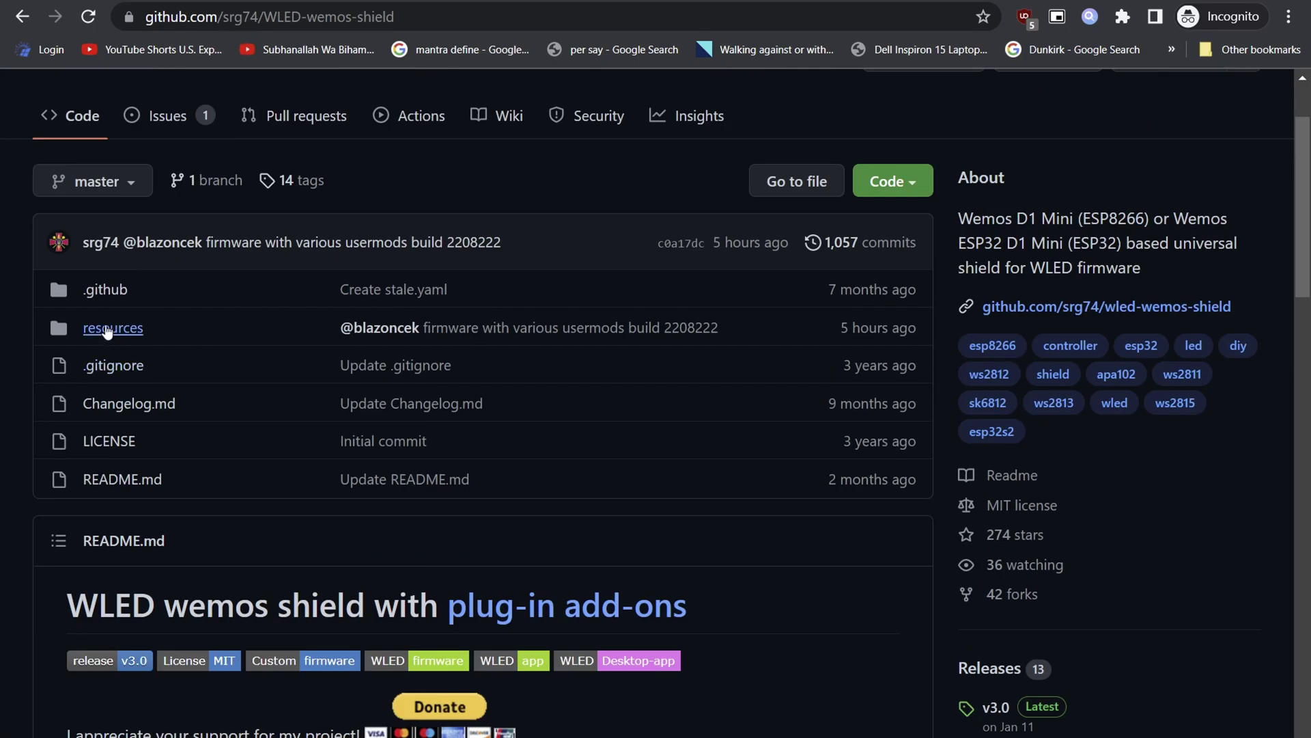
Navigate to resources > Firmware > WLED_wemos_shield > v0.13.3 in the repository
left_click(107, 329)
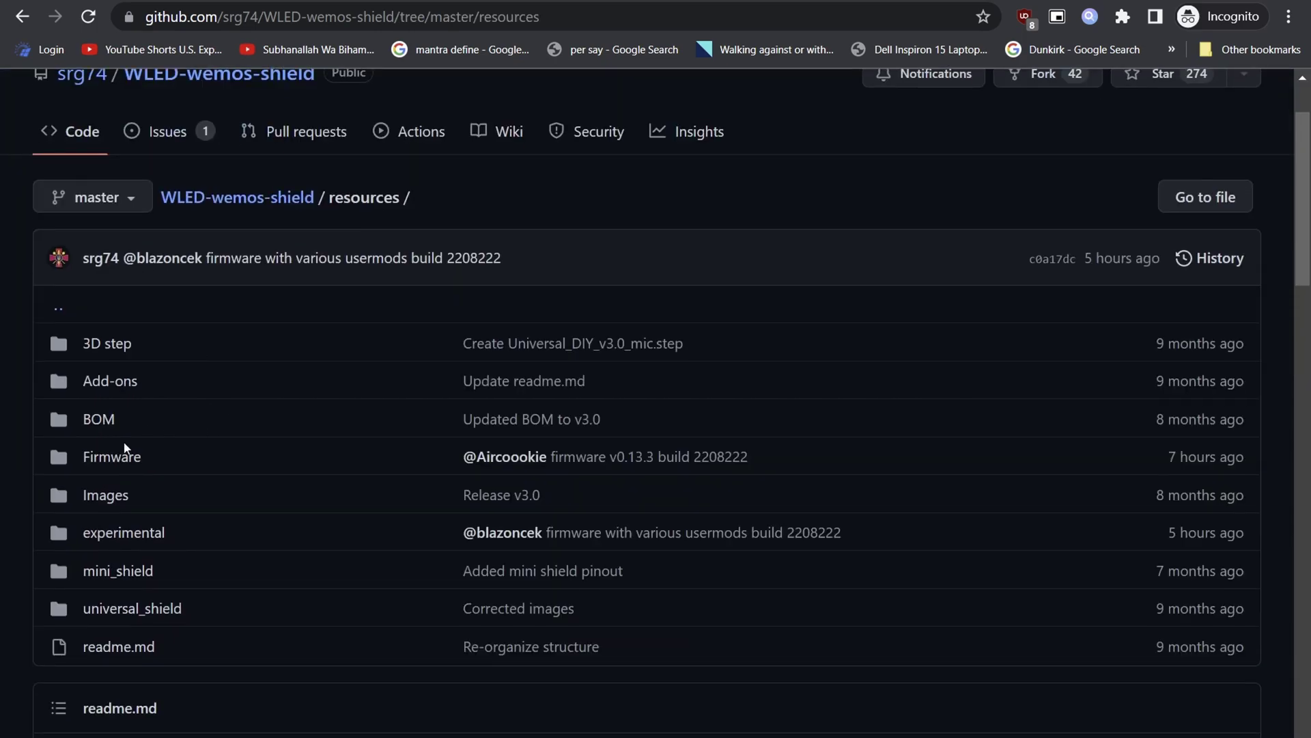
left_click(115, 459)
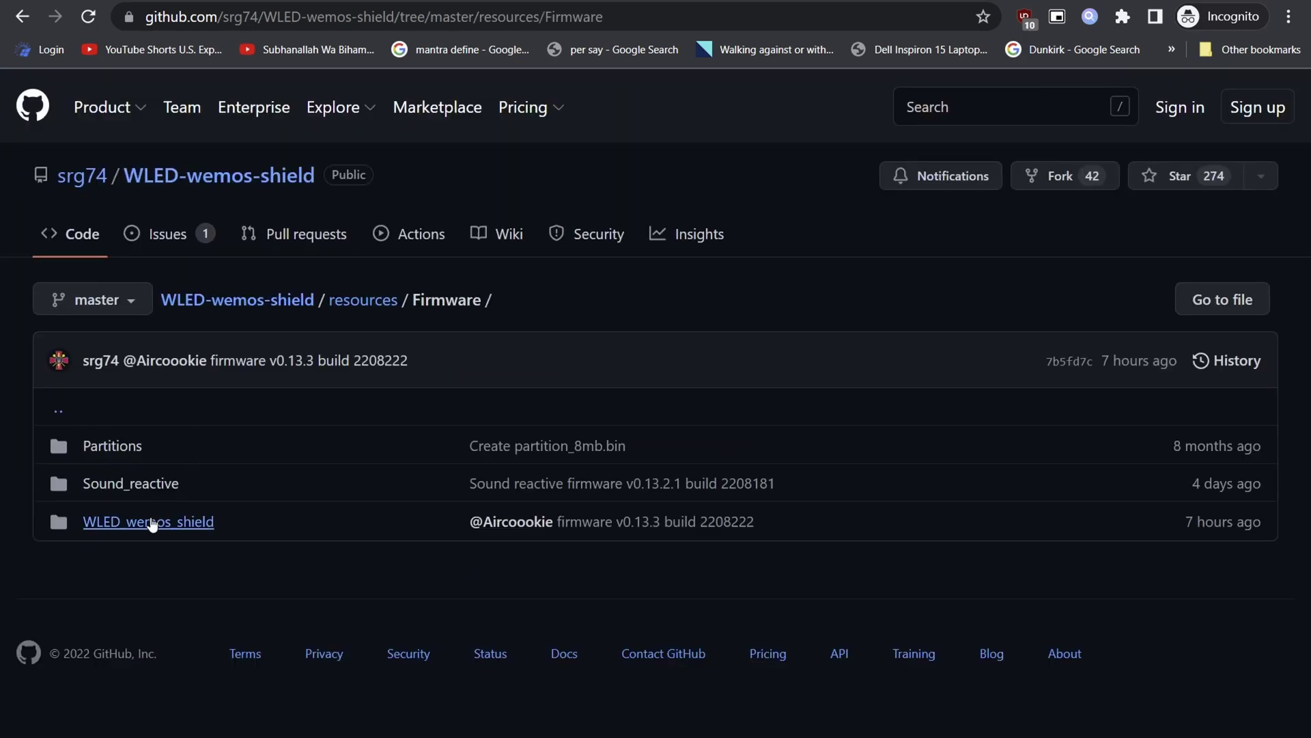
left_click(143, 523)
scroll(103, 382, "down", 1)
left_click(102, 381)
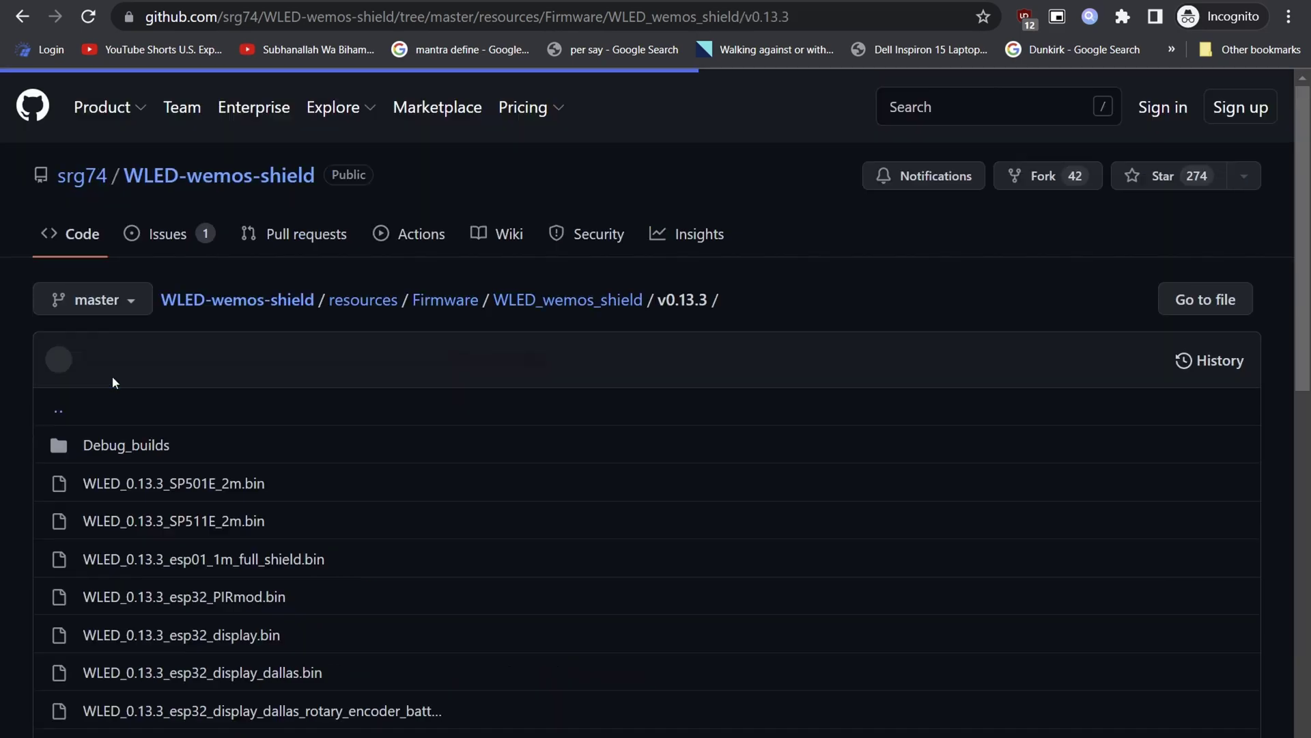
Open the WLED_0.13.3_esp8266_display_dallas.bin file page from the v0.13.3 list
scroll(67, 378, "down", 3)
scroll(67, 378, "down", 2)
scroll(204, 351, "up", 5)
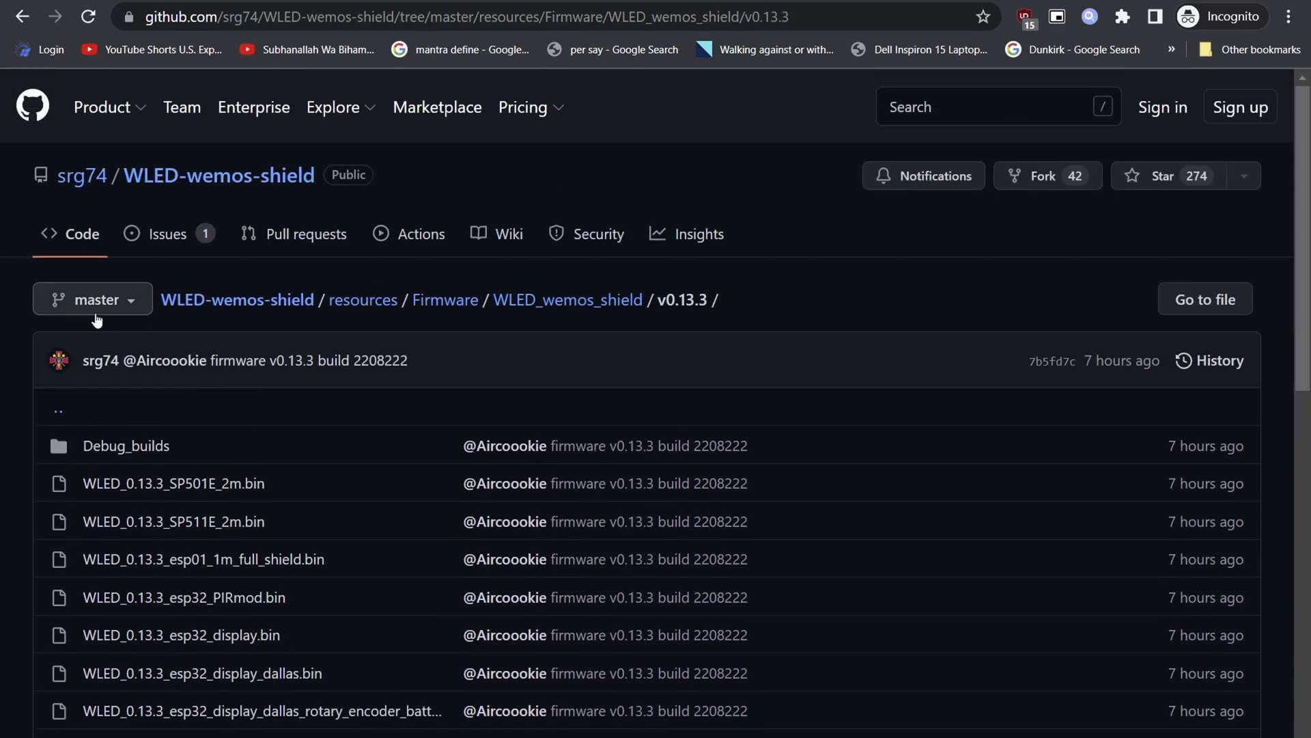
scroll(410, 403, "down", 10)
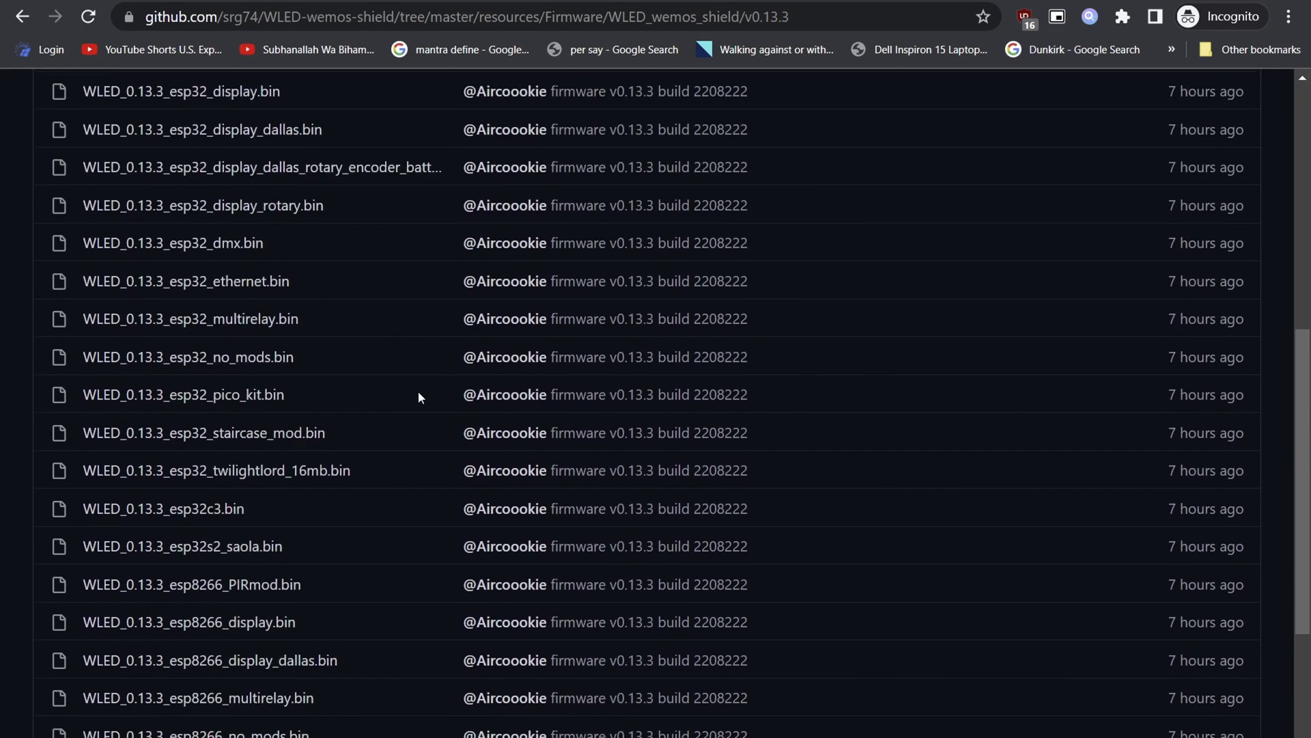
left_click_drag(357, 496, 76, 478)
left_click(8, 449)
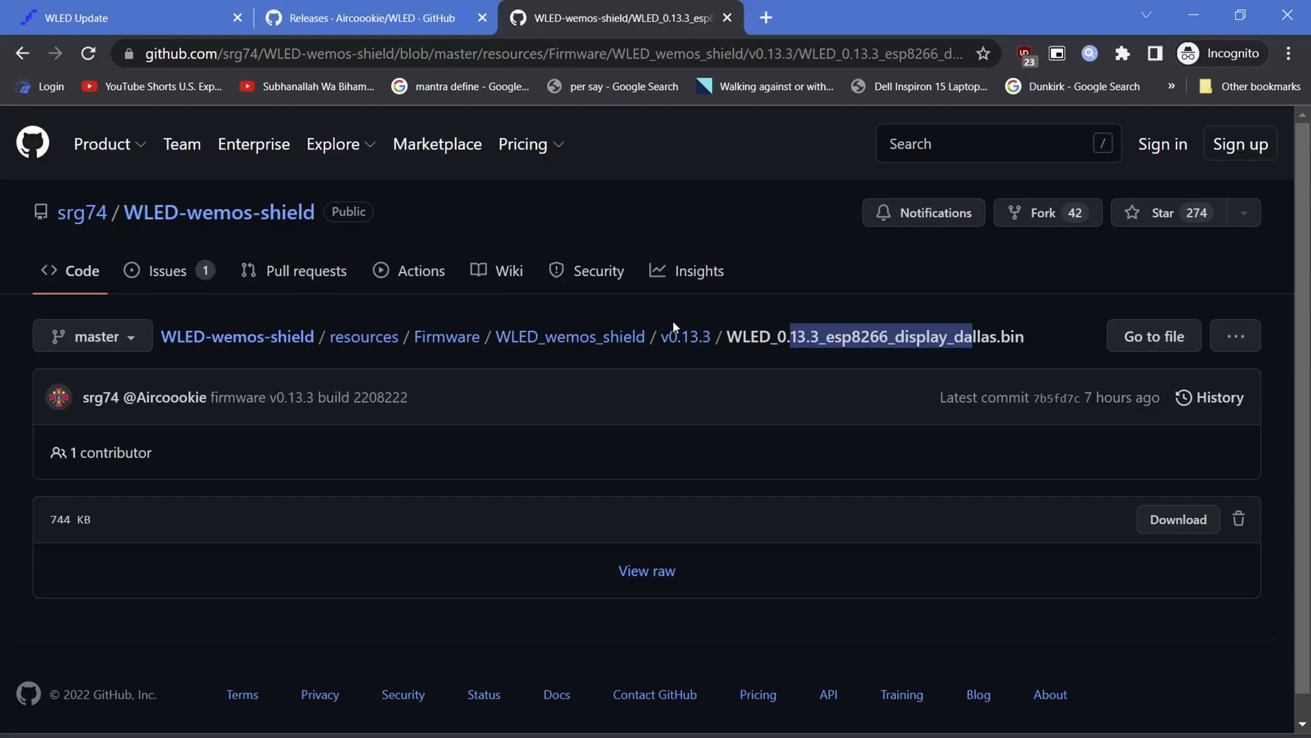
left_click_drag(673, 321, 980, 332)
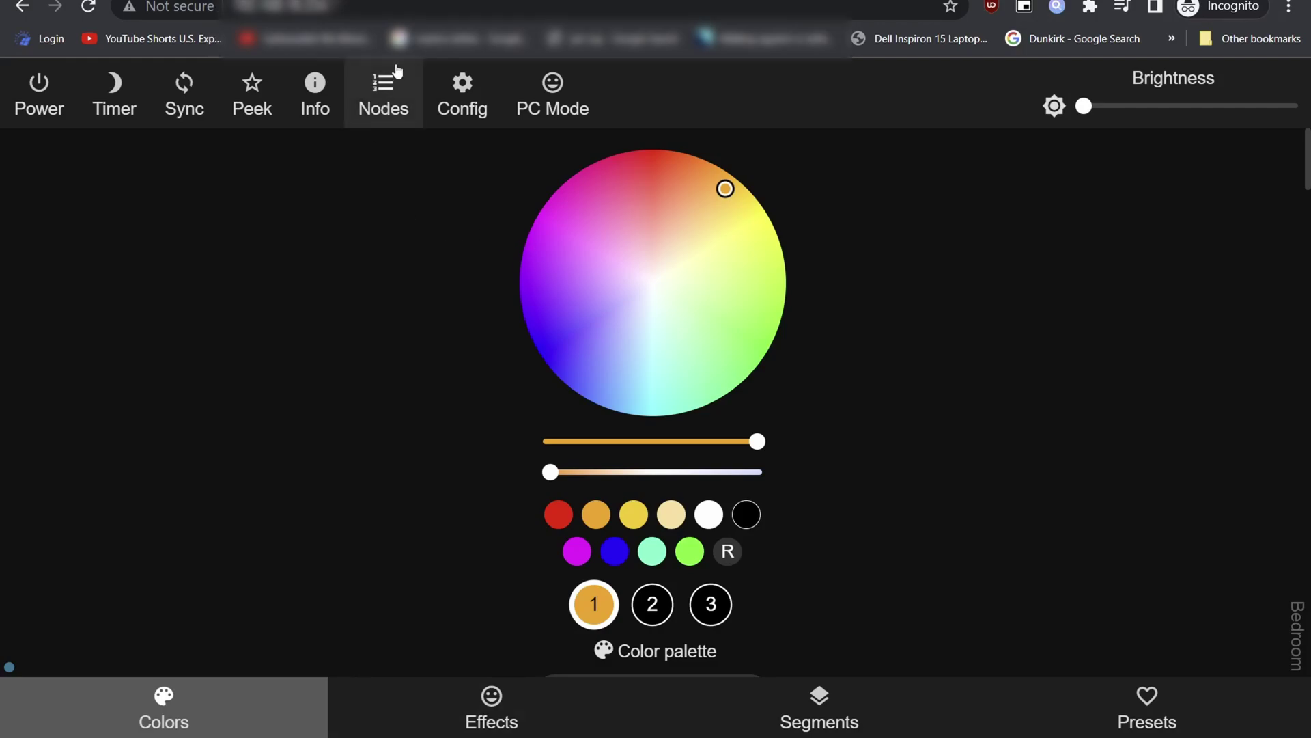
left_click(395, 99)
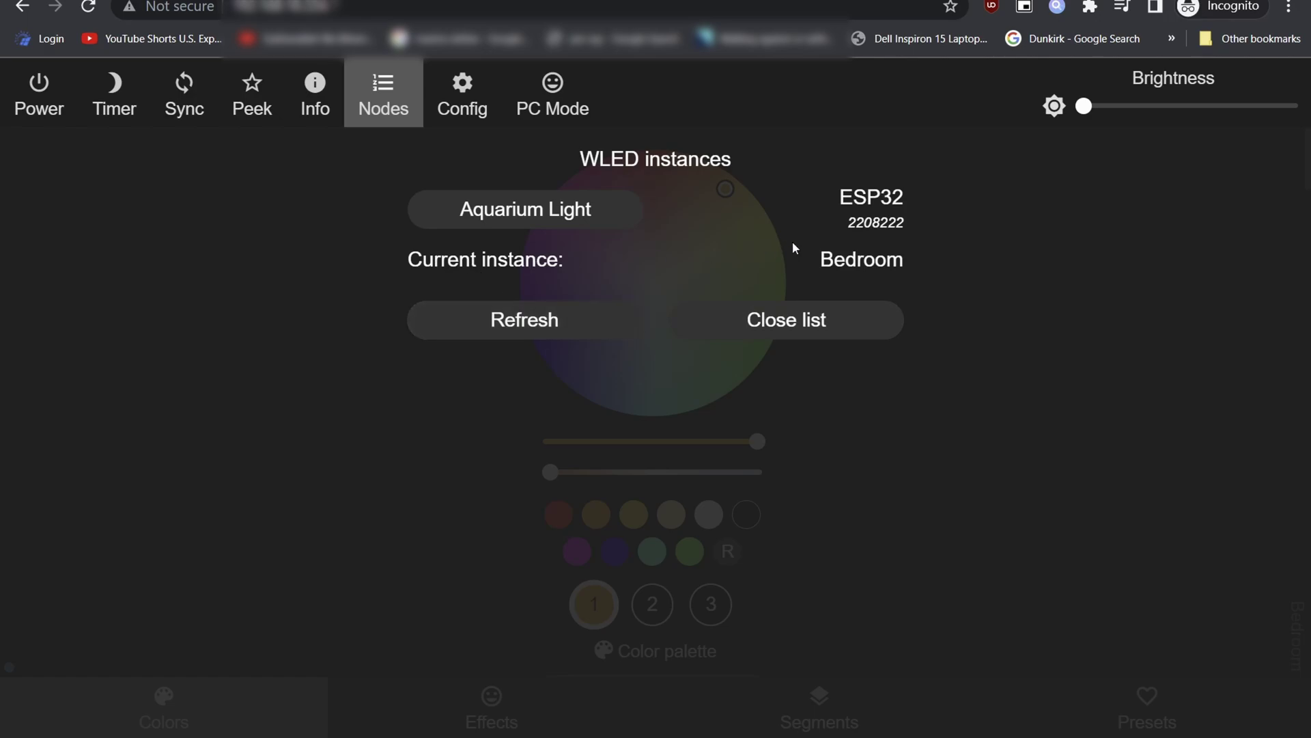
left_click(787, 320)
left_click(309, 103)
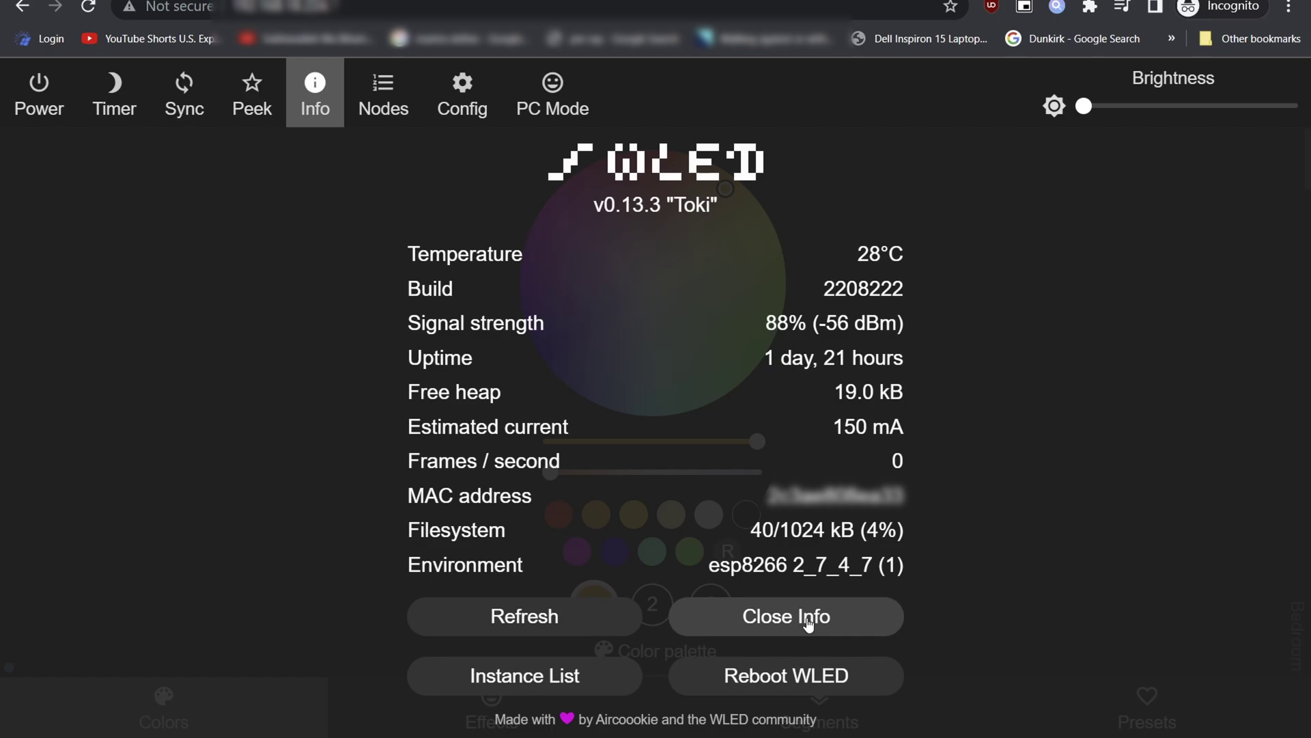
left_click(536, 629)
left_click(541, 622)
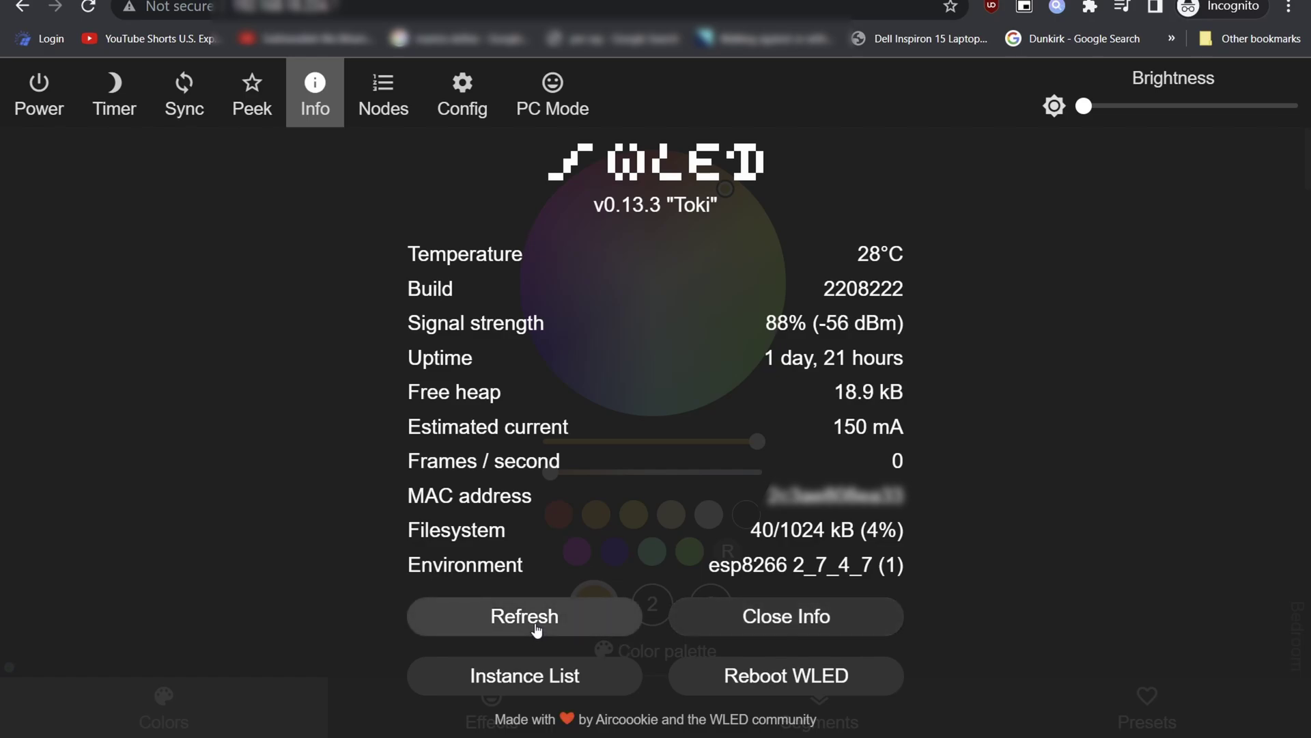
left_click(683, 617)
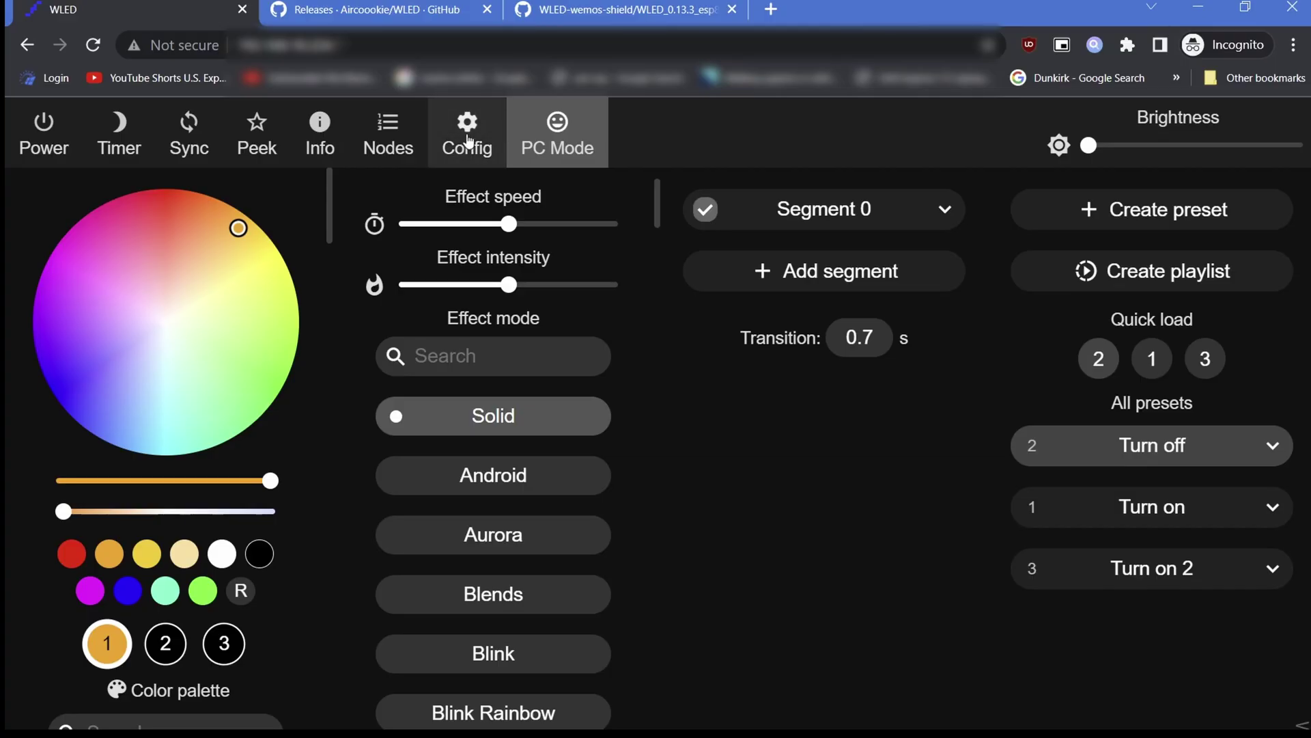
Go to Config > Security & Updates > Manual OTA Update and start choosing a firmware file
left_click(460, 90)
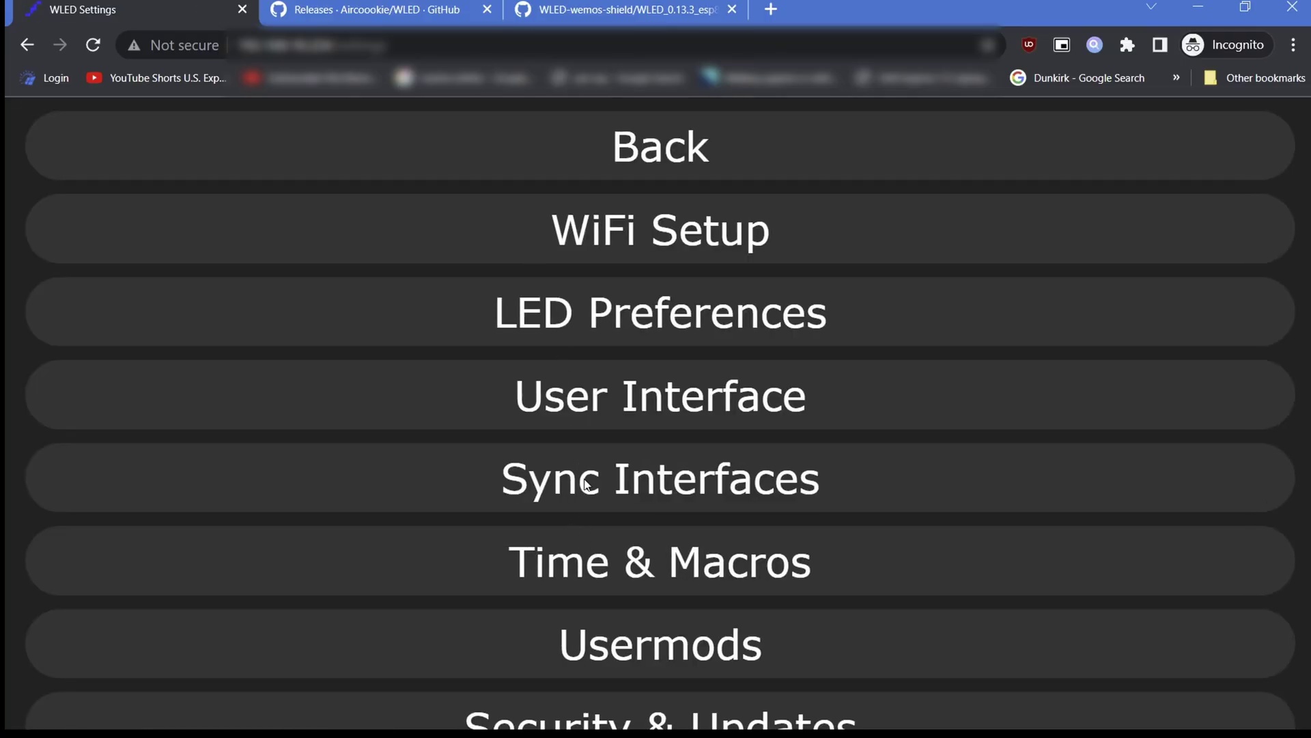
left_click(608, 723)
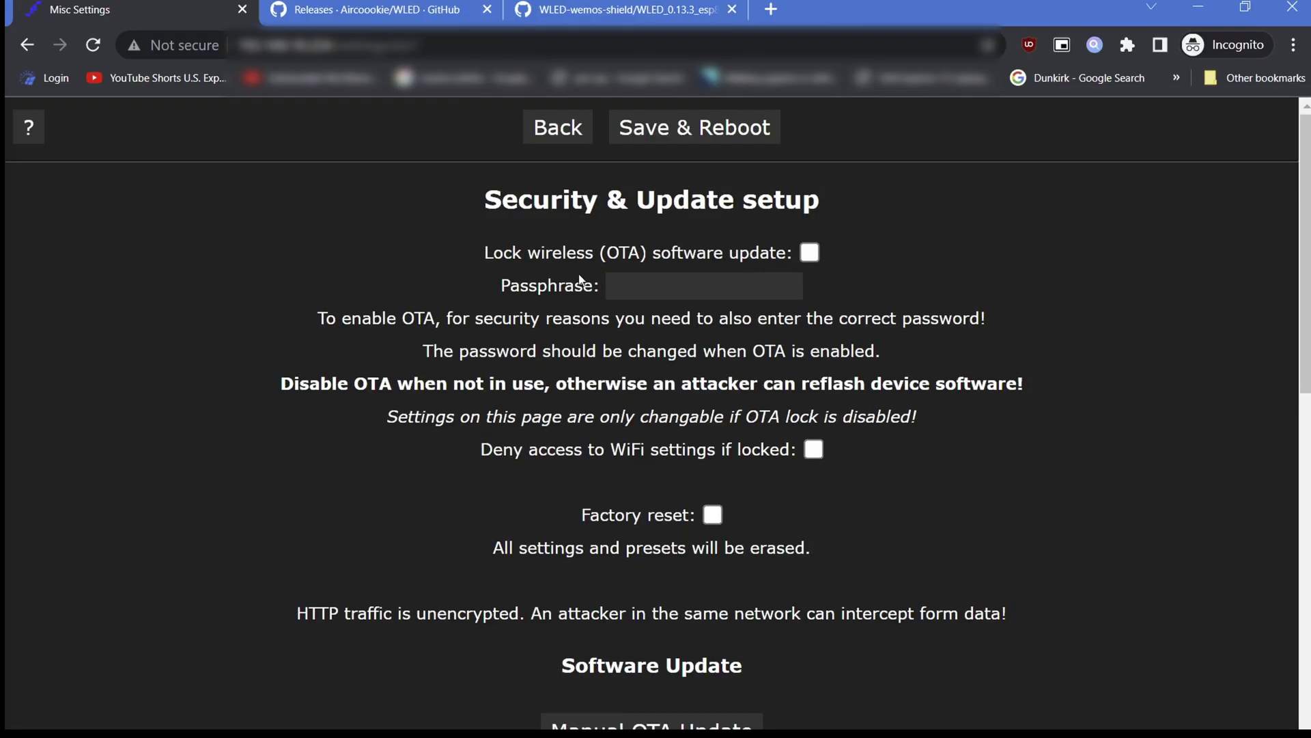
scroll(593, 489, "down", 4)
scroll(592, 519, "down", 3)
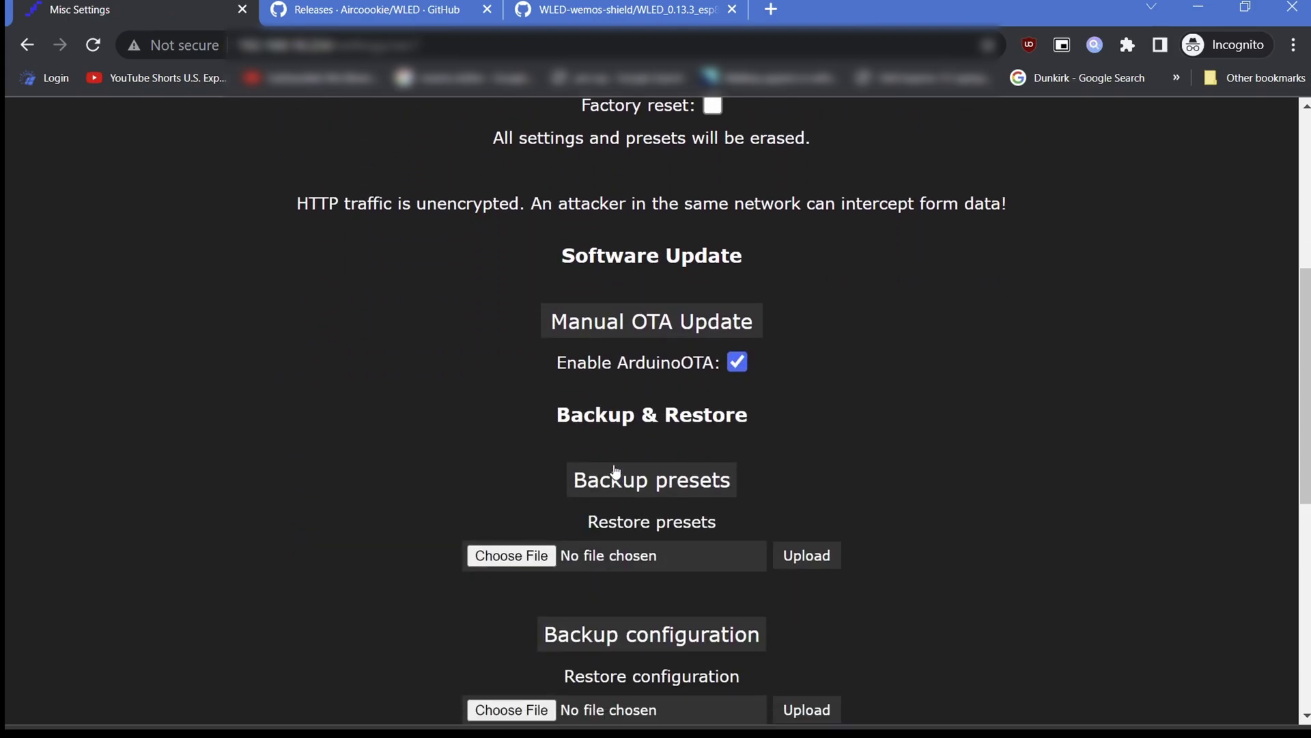
scroll(618, 482, "down", 3)
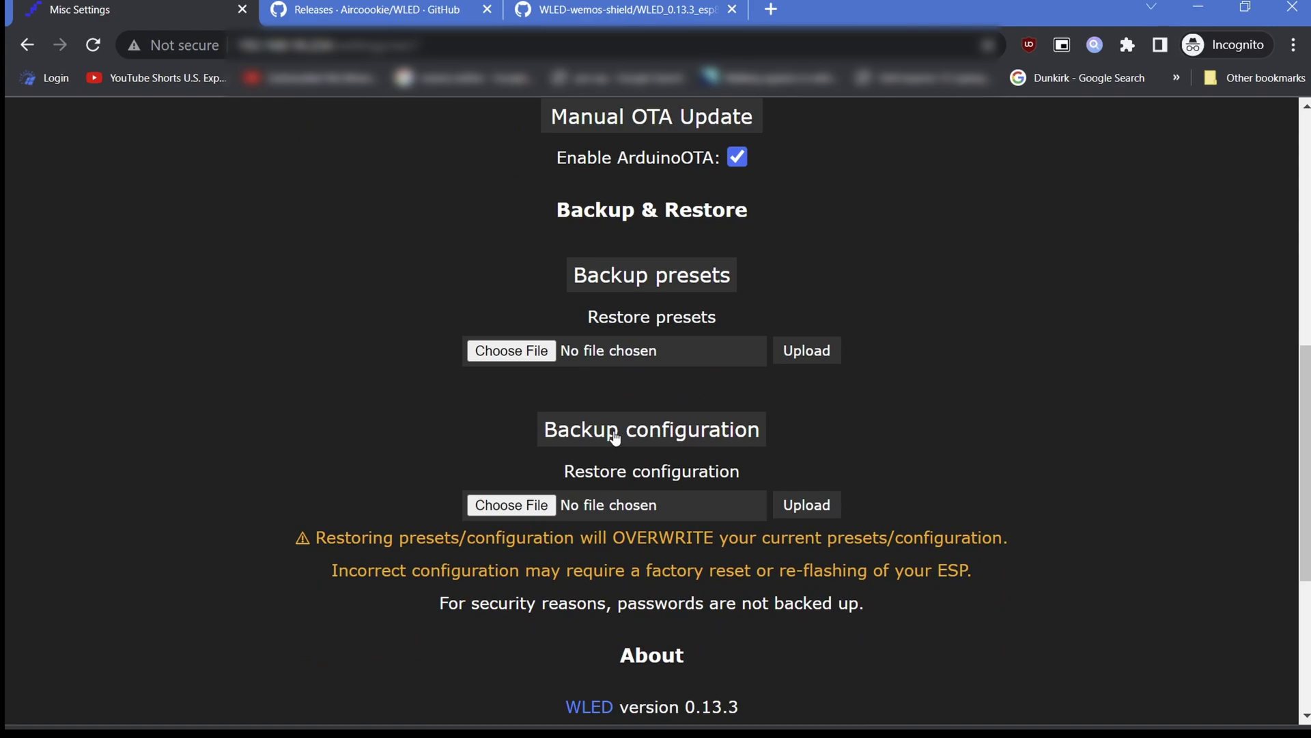
scroll(614, 437, "up", 2)
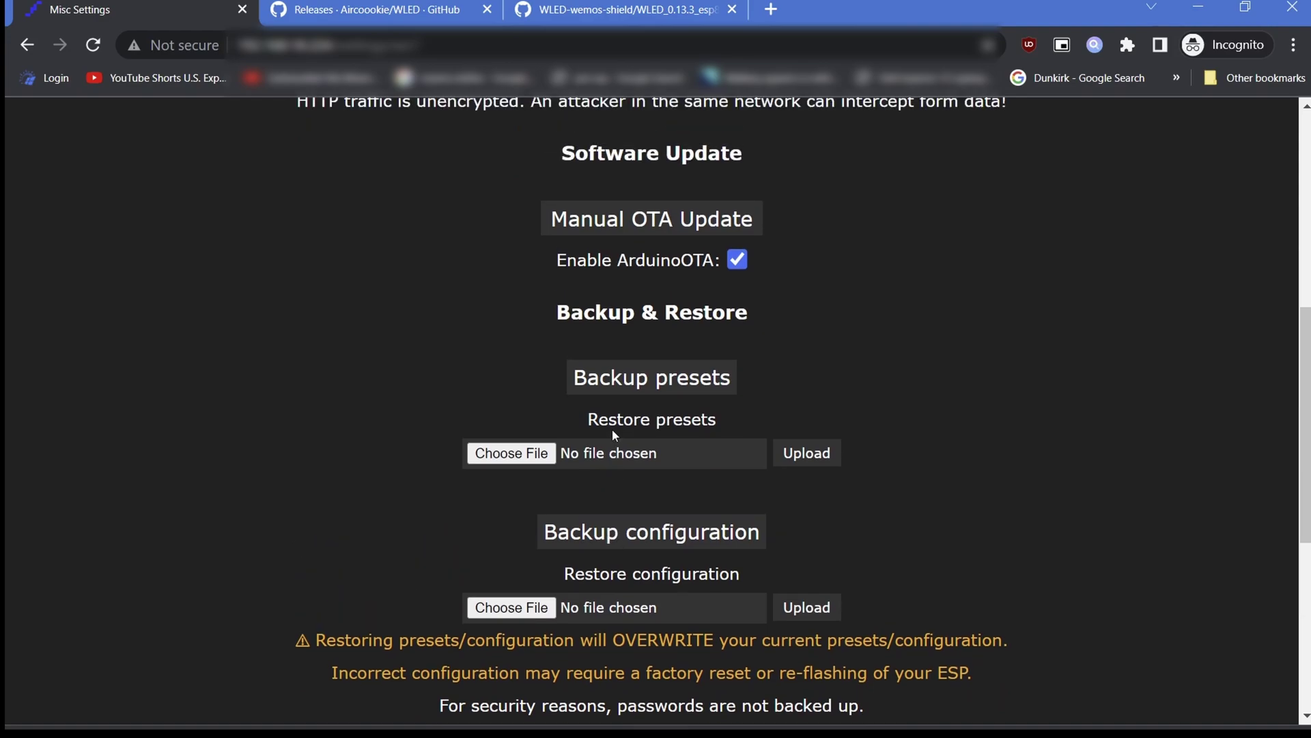
scroll(612, 430, "up", 3)
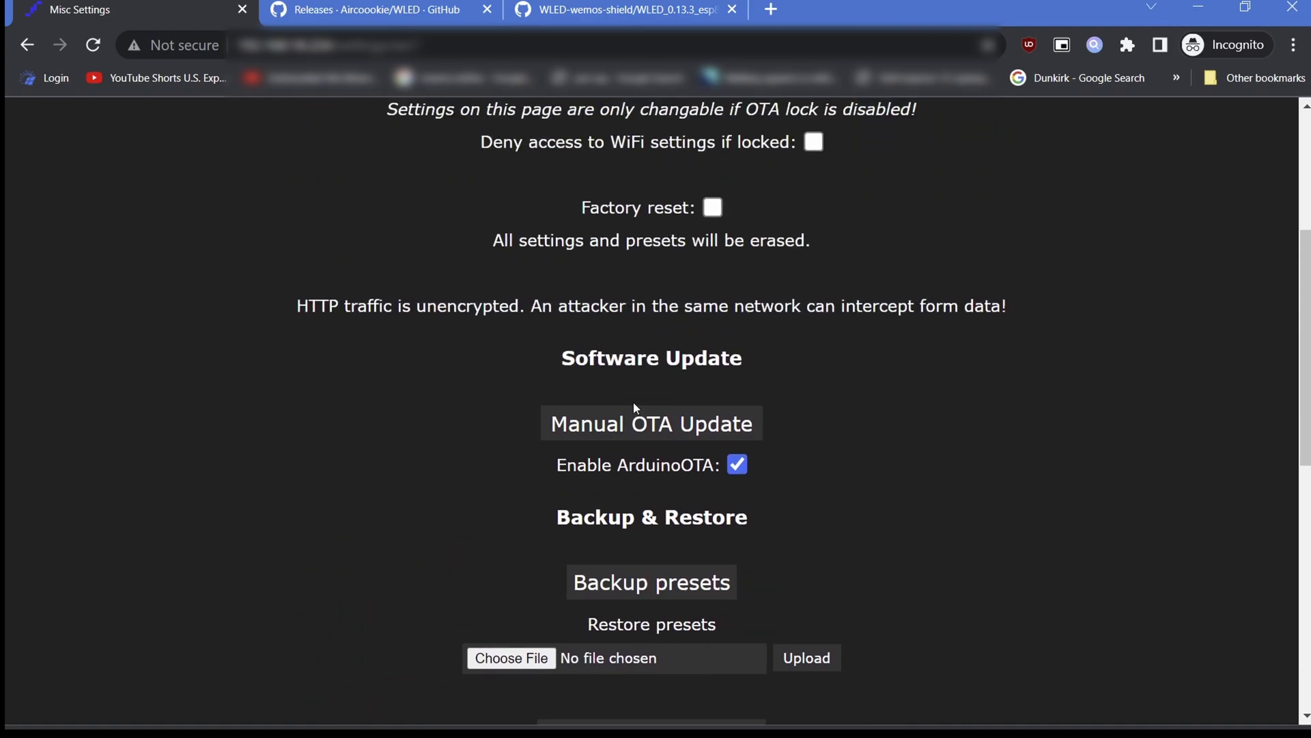
left_click(648, 435)
left_click(514, 272)
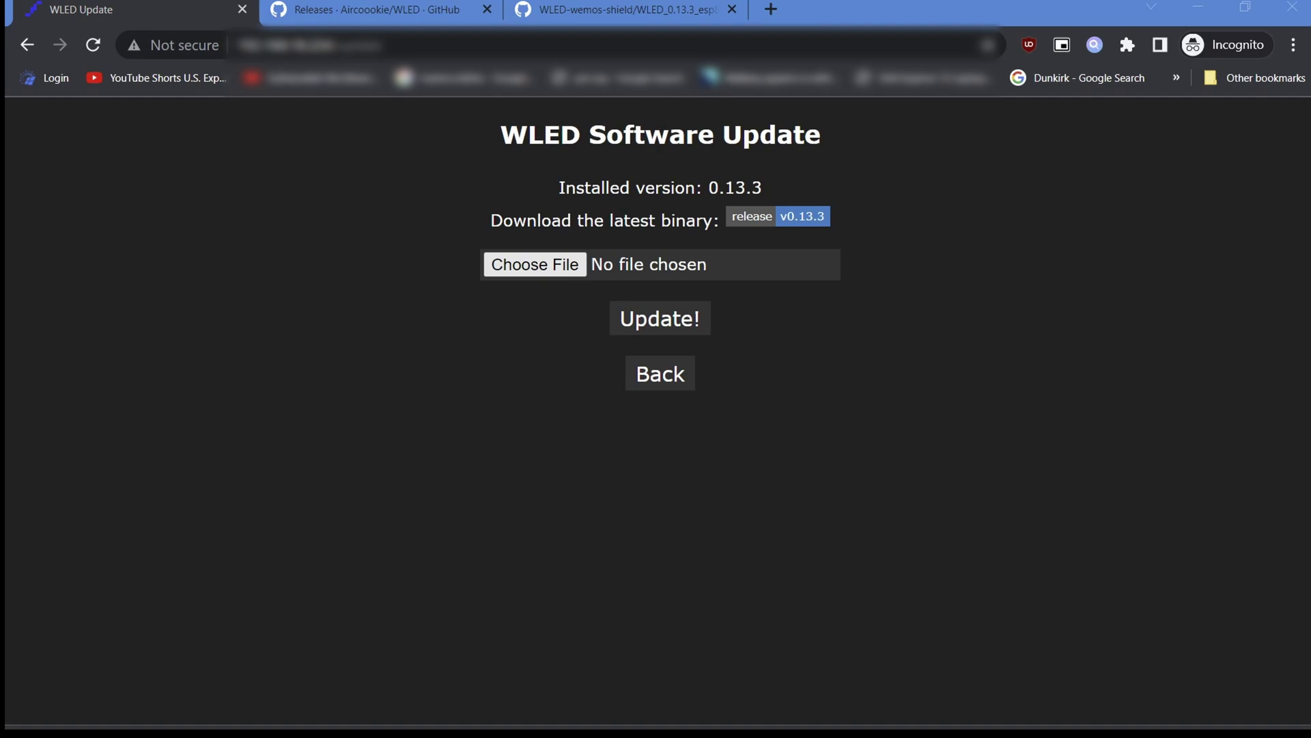
Choose WLED_0.13.3_esp8266_display_dallas.bin and check the latest Aircoookie/WLED release page
key("Return")
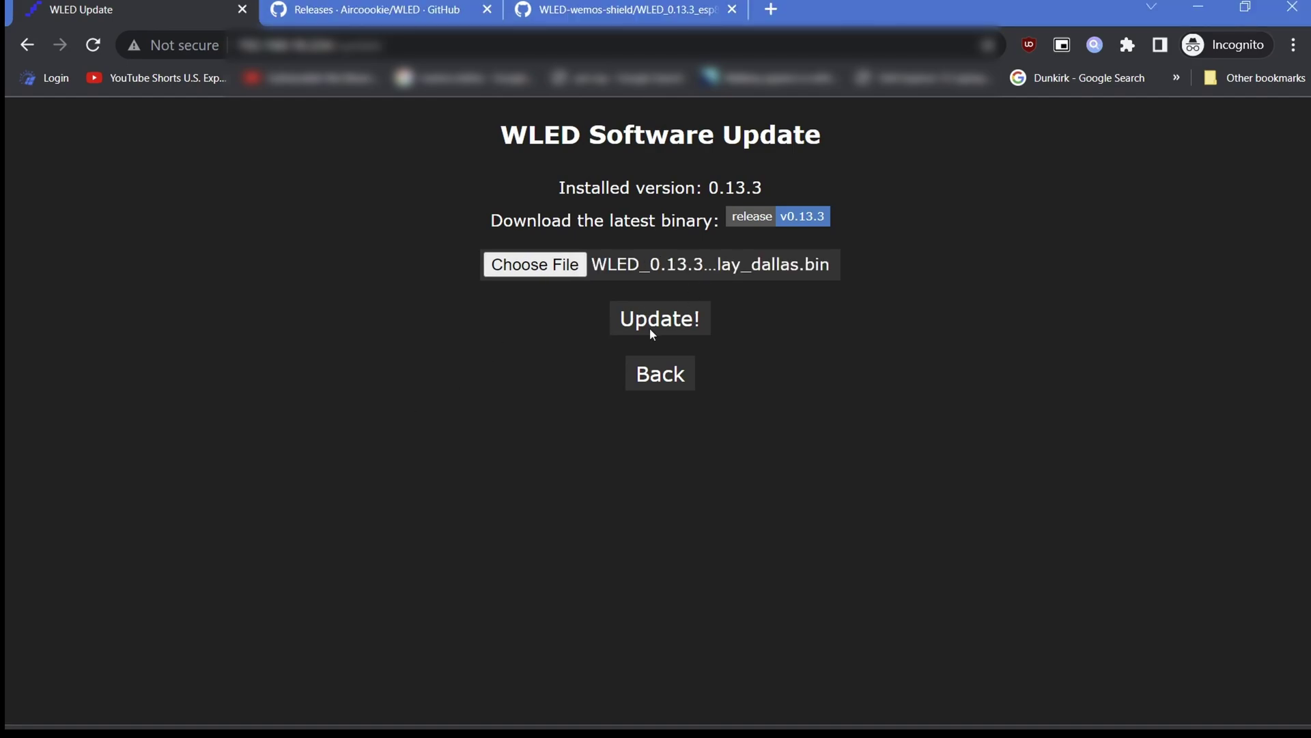
left_click(773, 217)
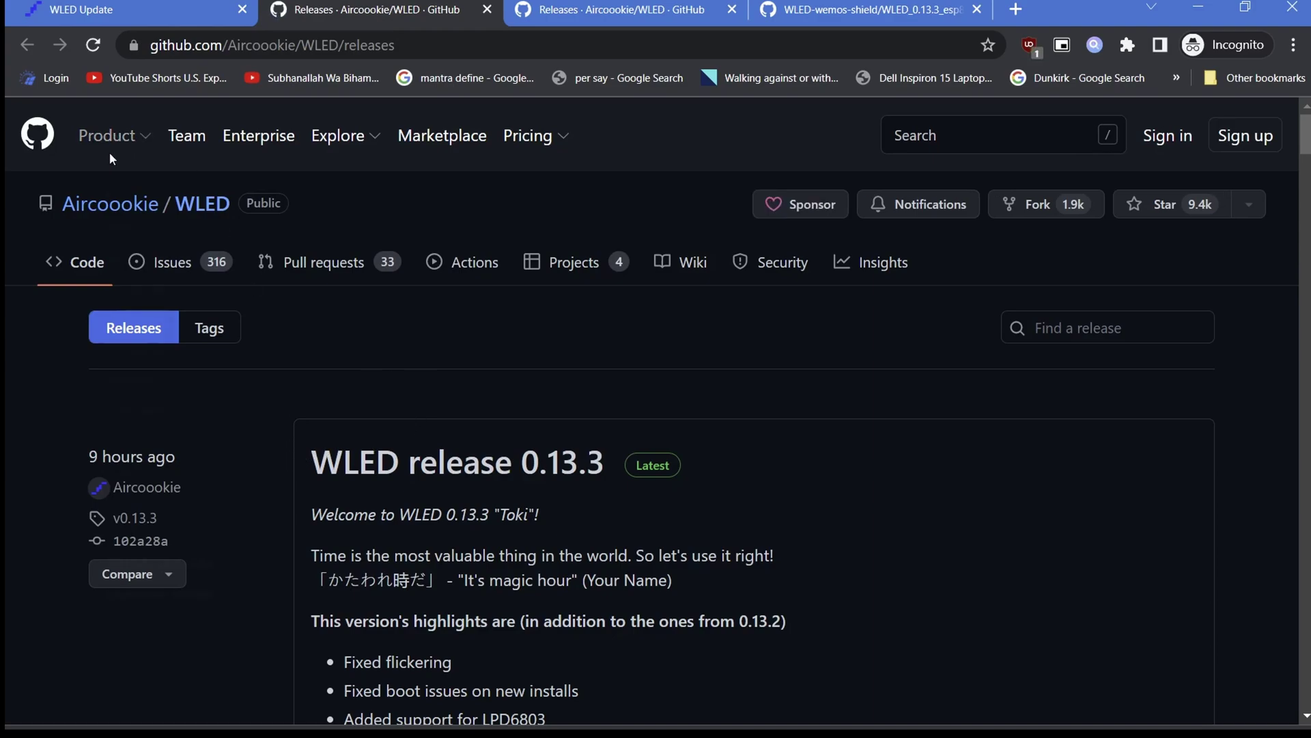
left_click_drag(62, 203, 231, 205)
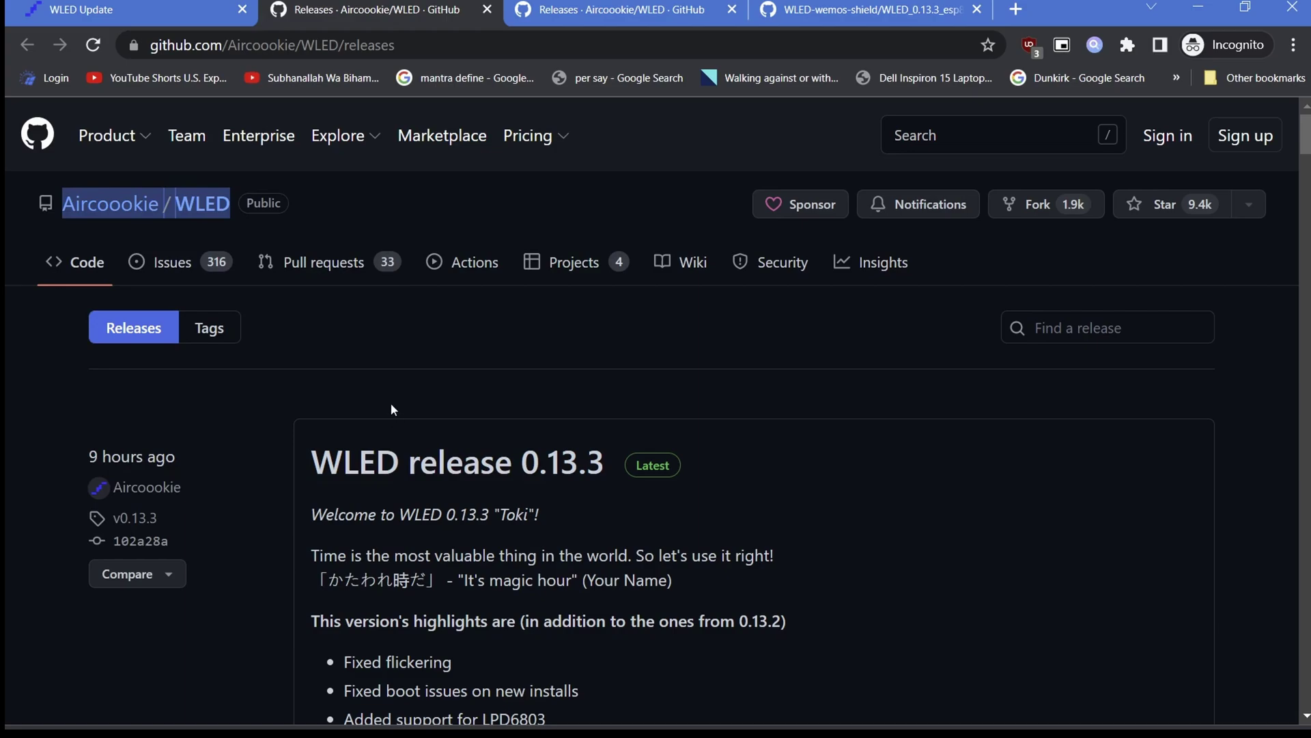
key("ctrl+w")
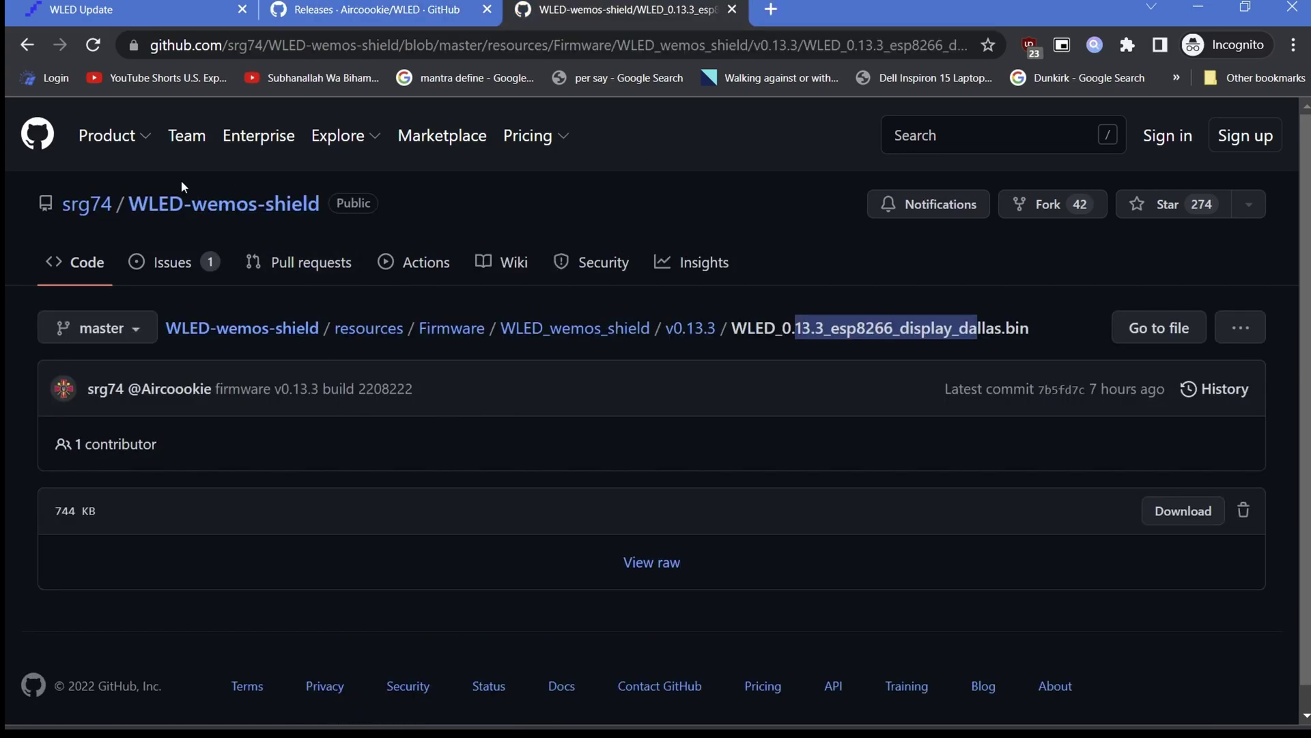
Verify the version and file name in the chosen path, then return to the WLED update page
left_click_drag(667, 328, 988, 321)
left_click(900, 333)
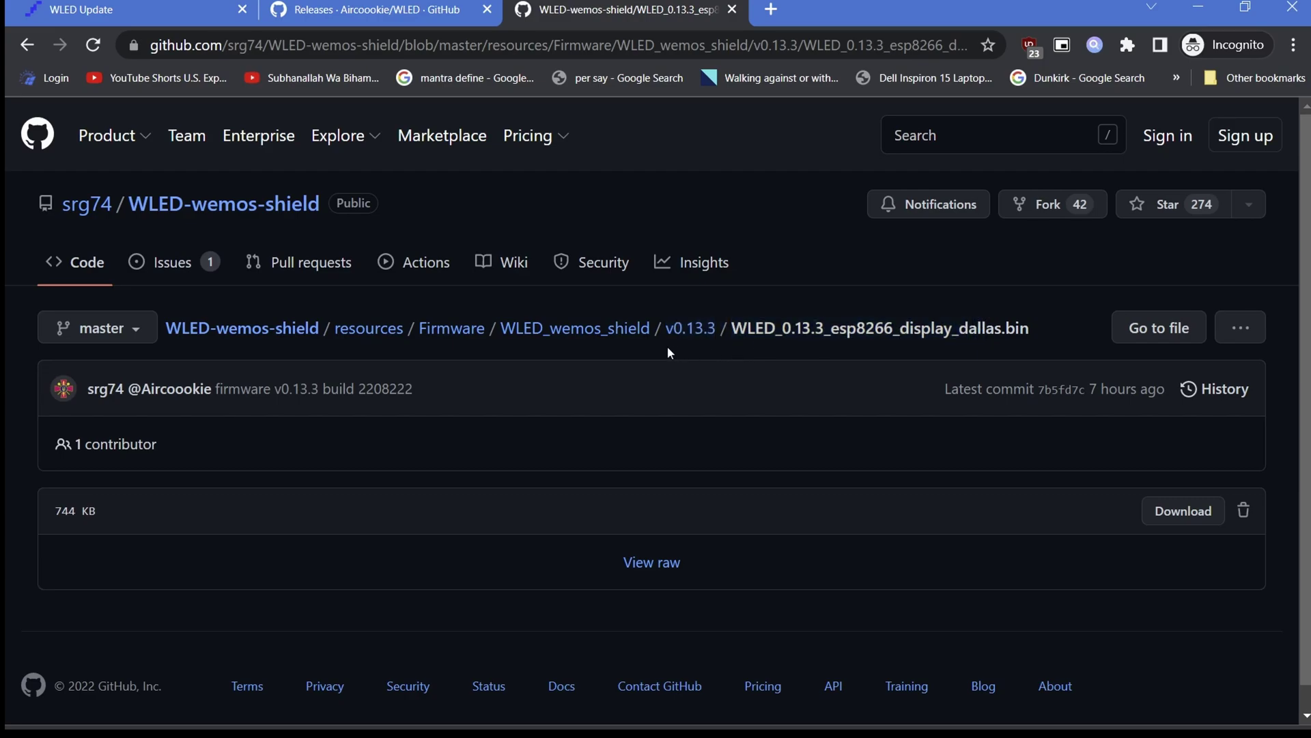
mouse_move(85, 213)
left_click(179, 4)
Flash the 0.13.3 firmware, set the light to white, and confirm v0.13.3 build 2208222 in Info
left_click(624, 316)
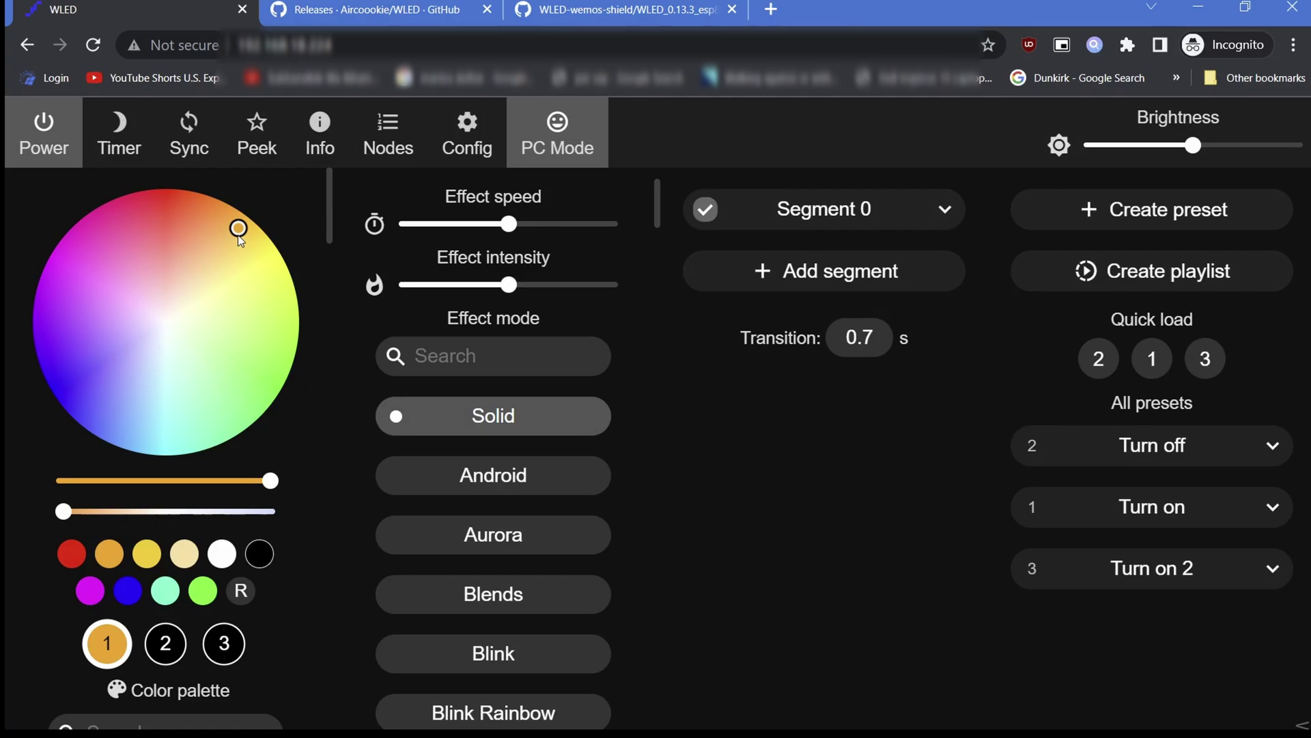
left_click_drag(238, 237, 161, 317)
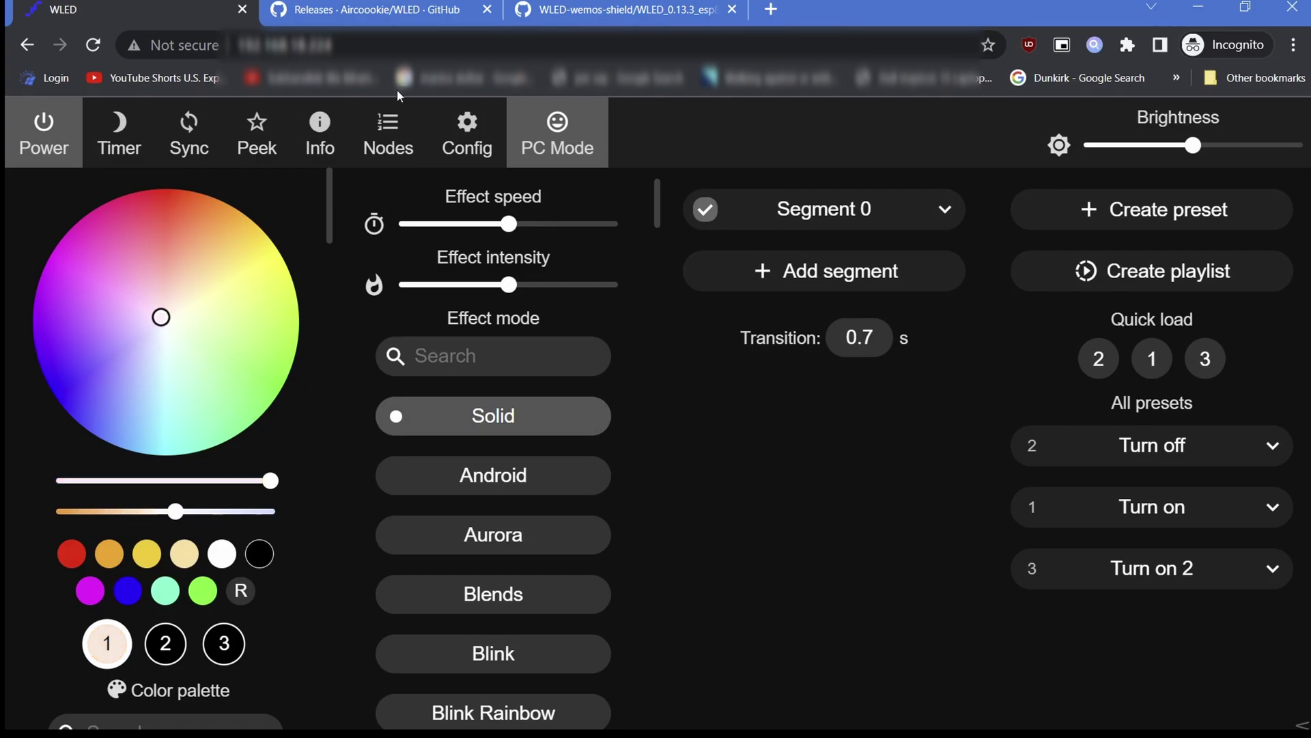
left_click(321, 159)
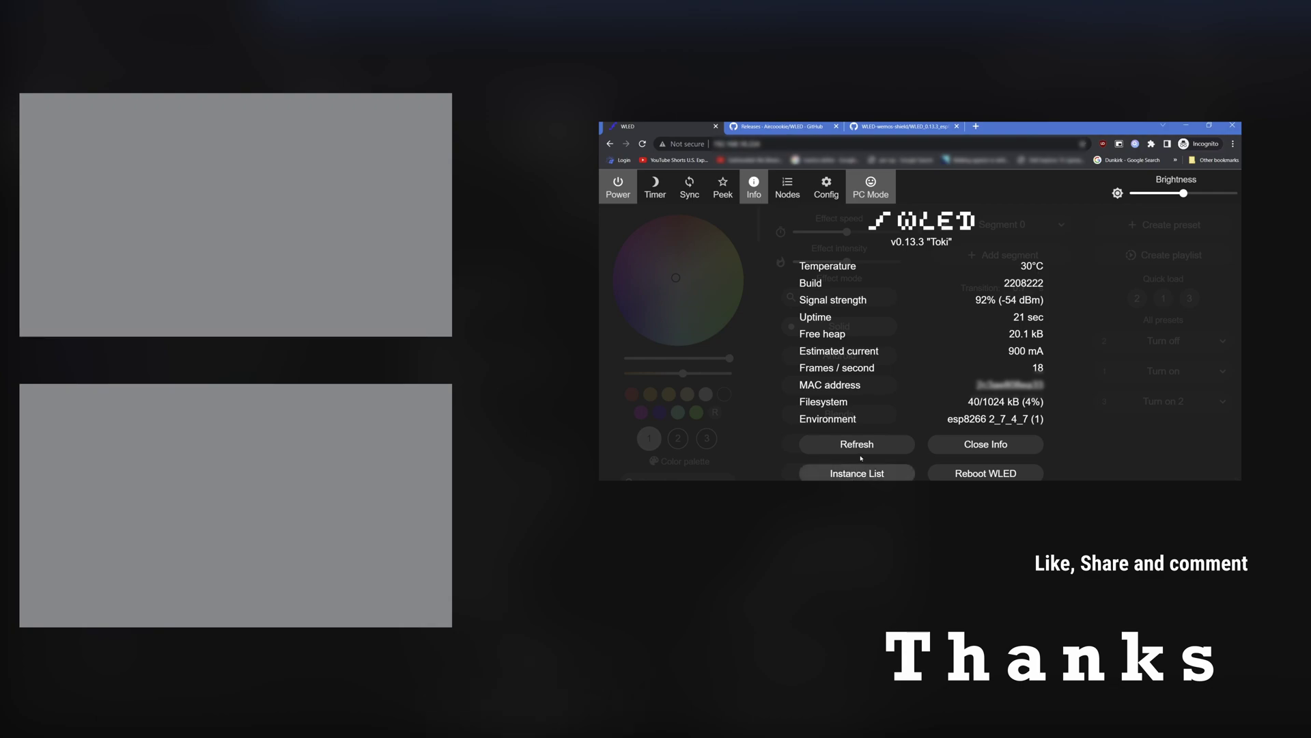
left_click(813, 449)
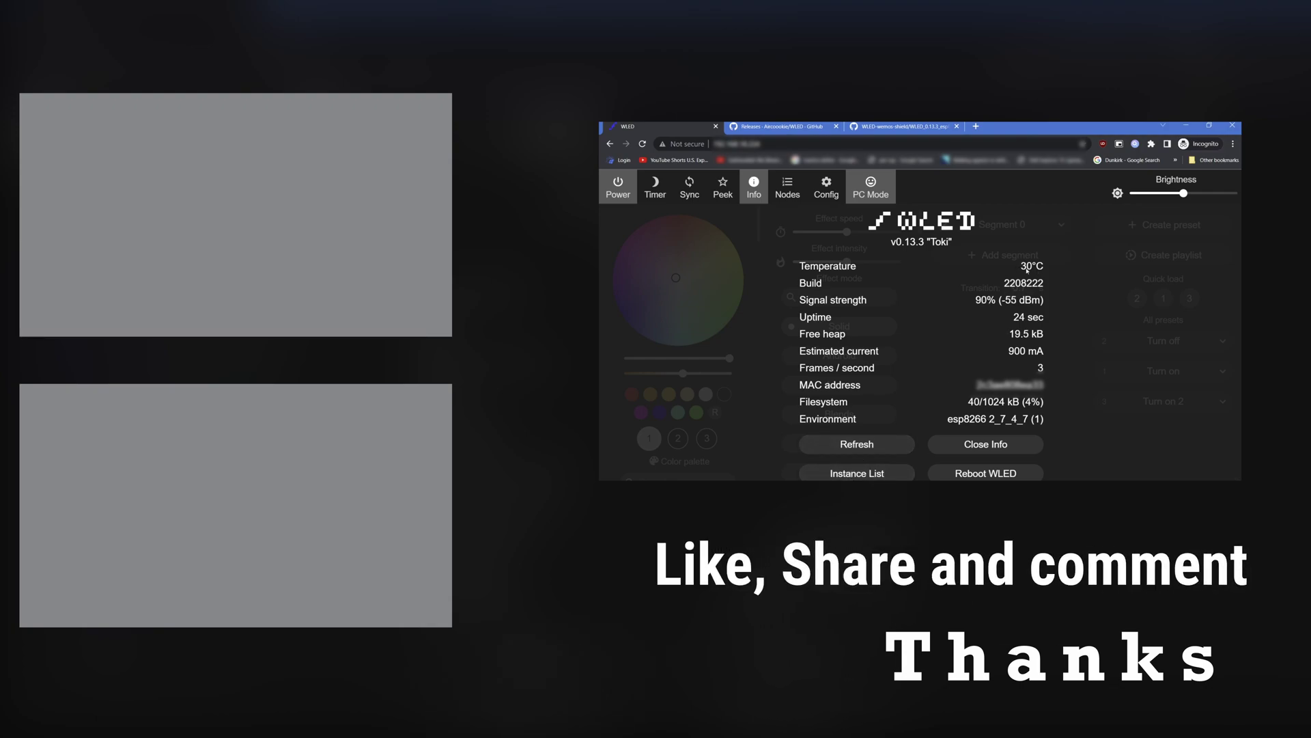
left_click(977, 441)
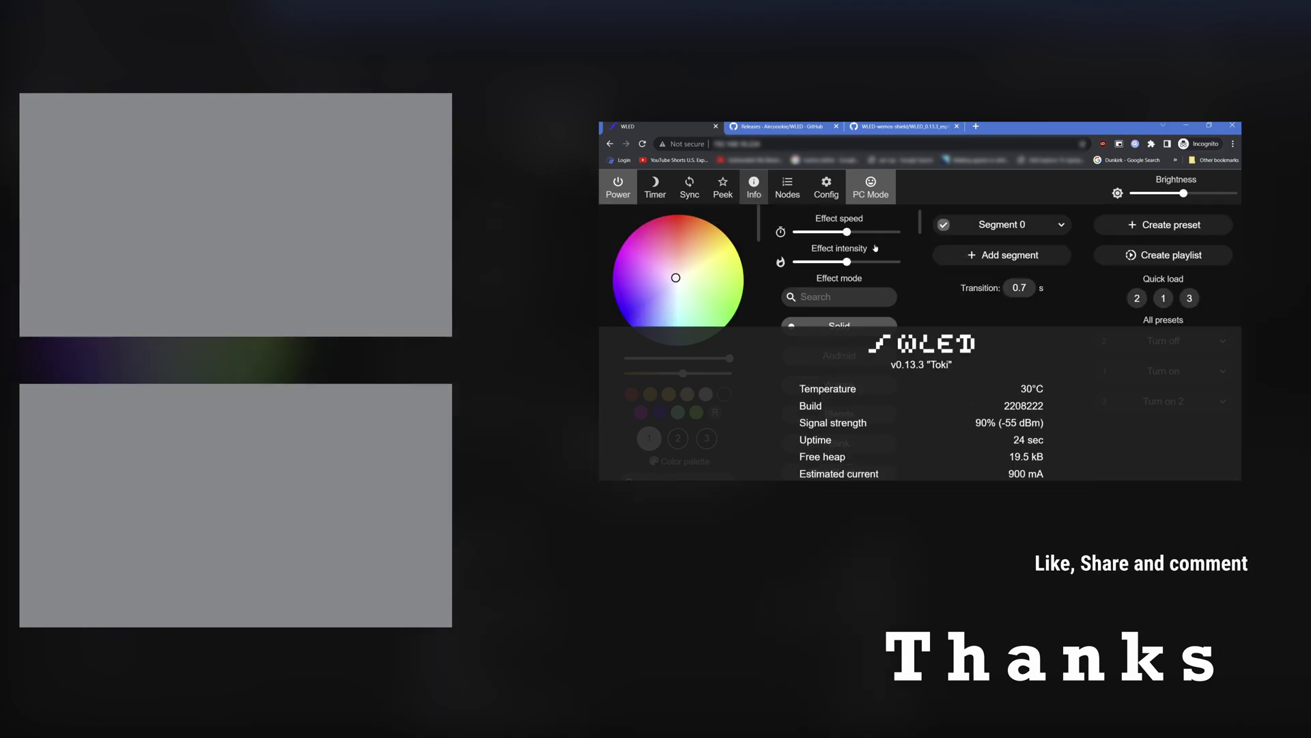